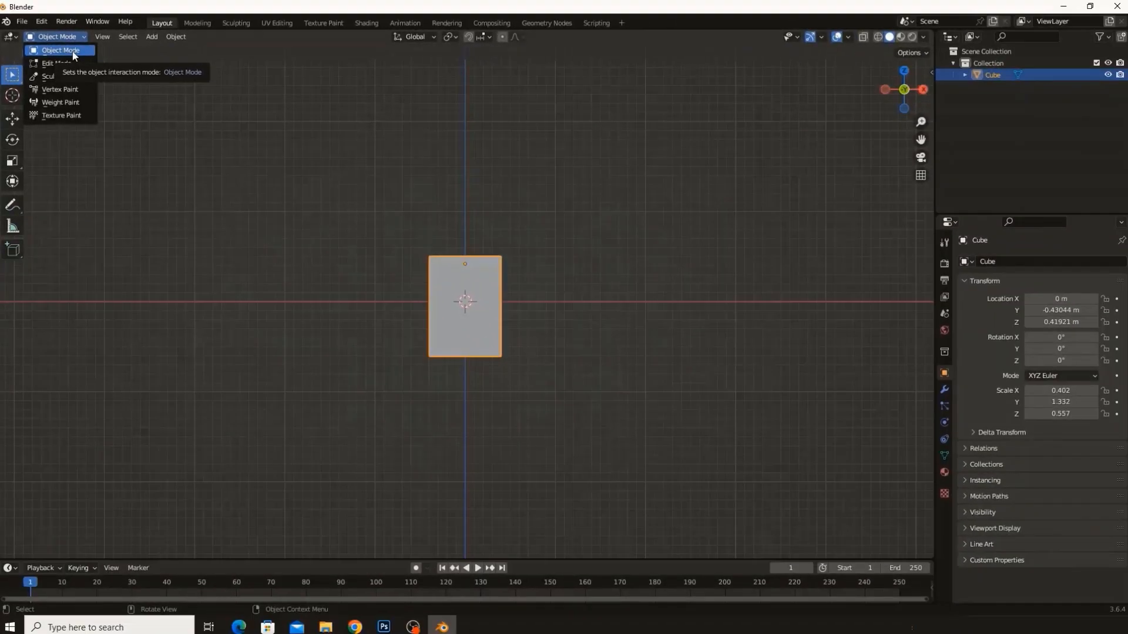
Switch the cube from Object Mode to Edit Mode and back to Object Mode
{"action": "left_click", "coordinate": [74, 55]}
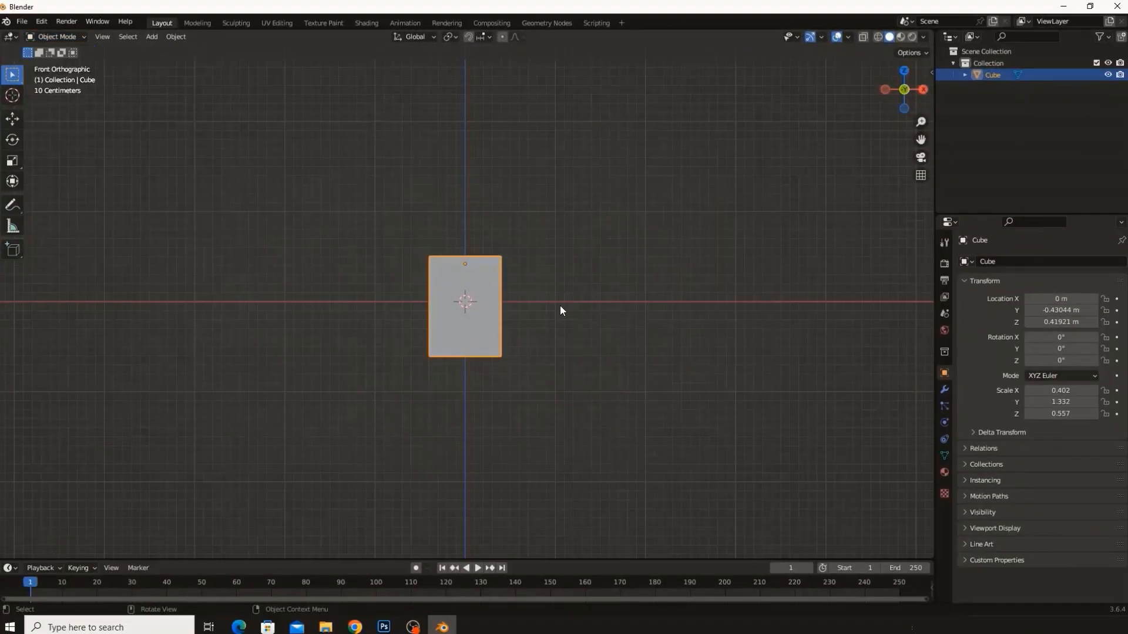
{"action": "left_click", "coordinate": [61, 44]}
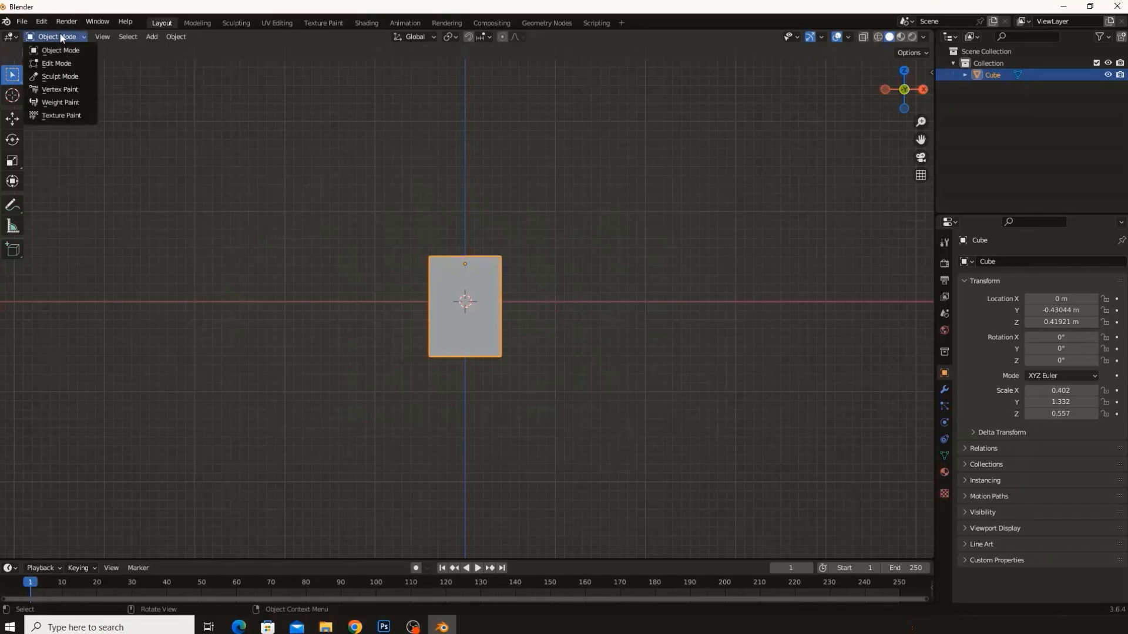
{"action": "left_click", "coordinate": [66, 61]}
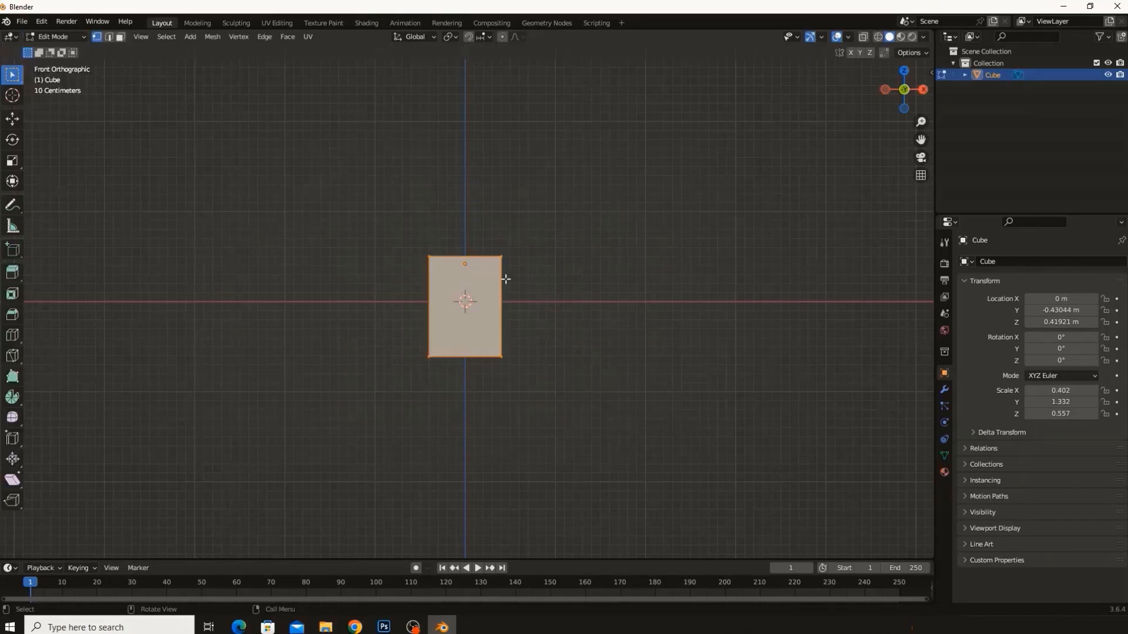
{"action": "left_click", "coordinate": [65, 40]}
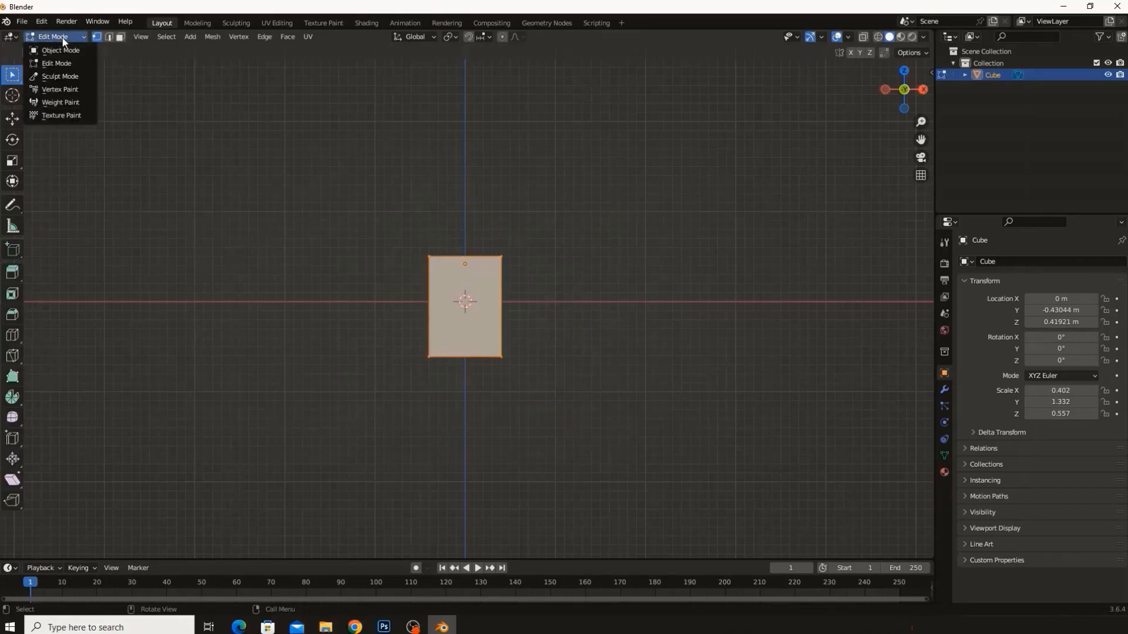
{"action": "left_click", "coordinate": [65, 50]}
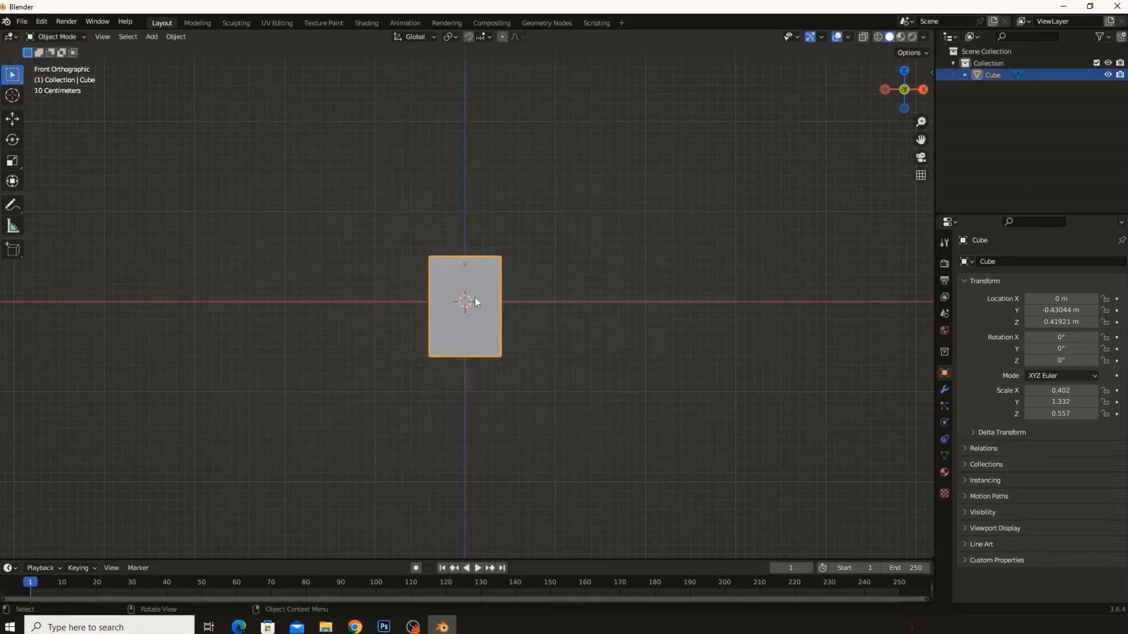
{"action": "left_click", "coordinate": [56, 37]}
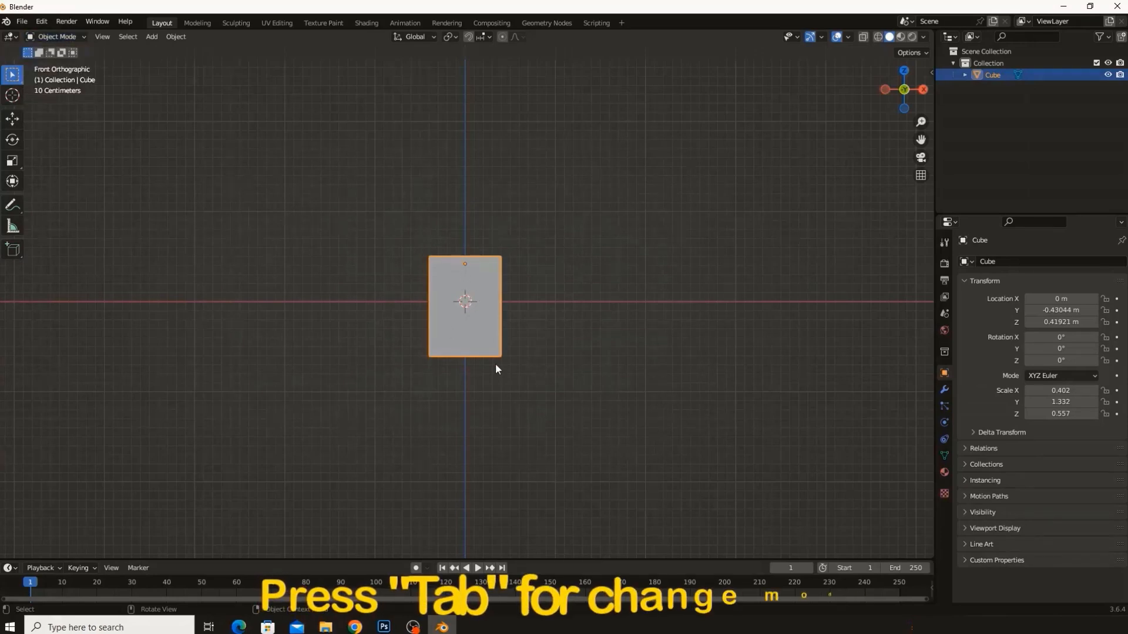
Bring up the interaction mode choices for the cube, choose Object Mode, and put the cube into Edit Mode
{"action": "key", "text": "ctrl+Tab"}
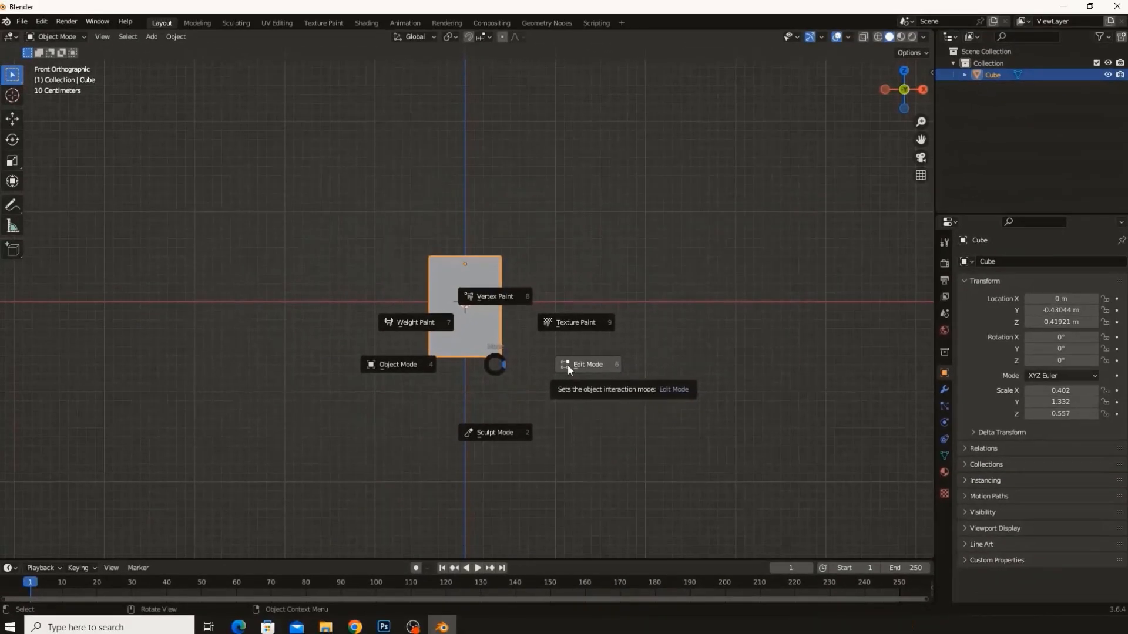
{"action": "key", "text": "Escape"}
{"action": "key", "text": "Tab"}
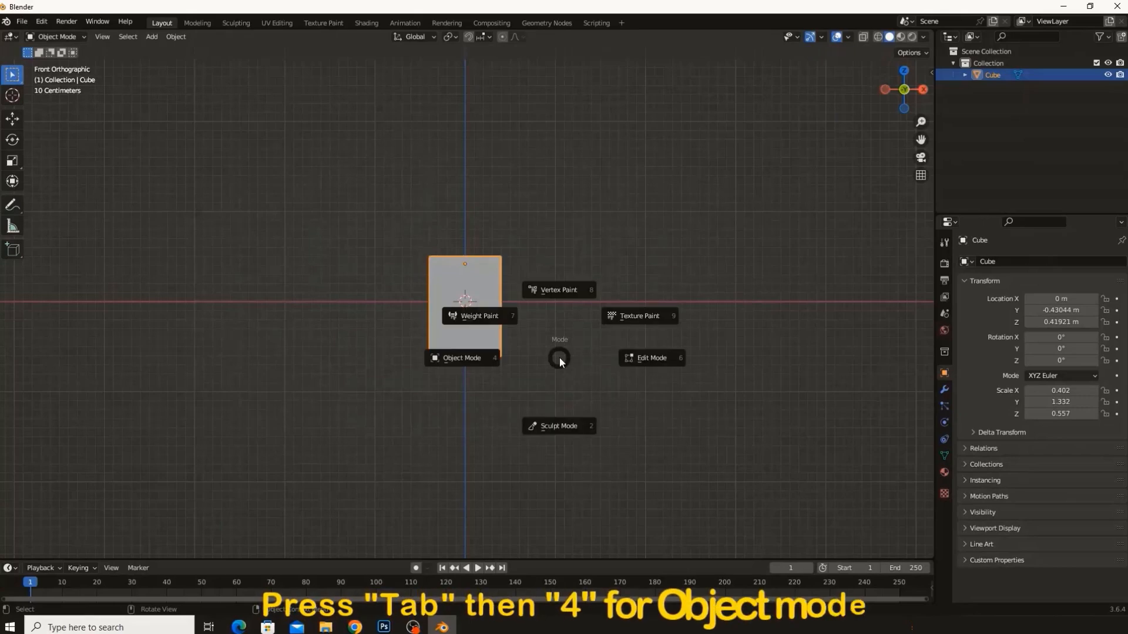
{"action": "key", "text": "4"}
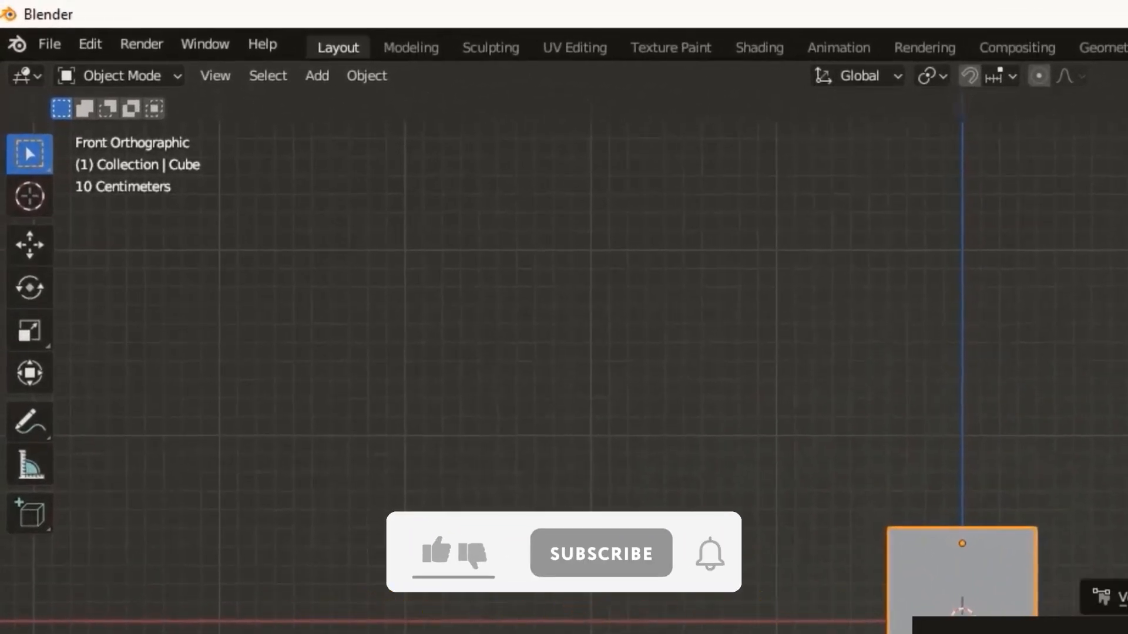
{"action": "key", "text": "Tab"}
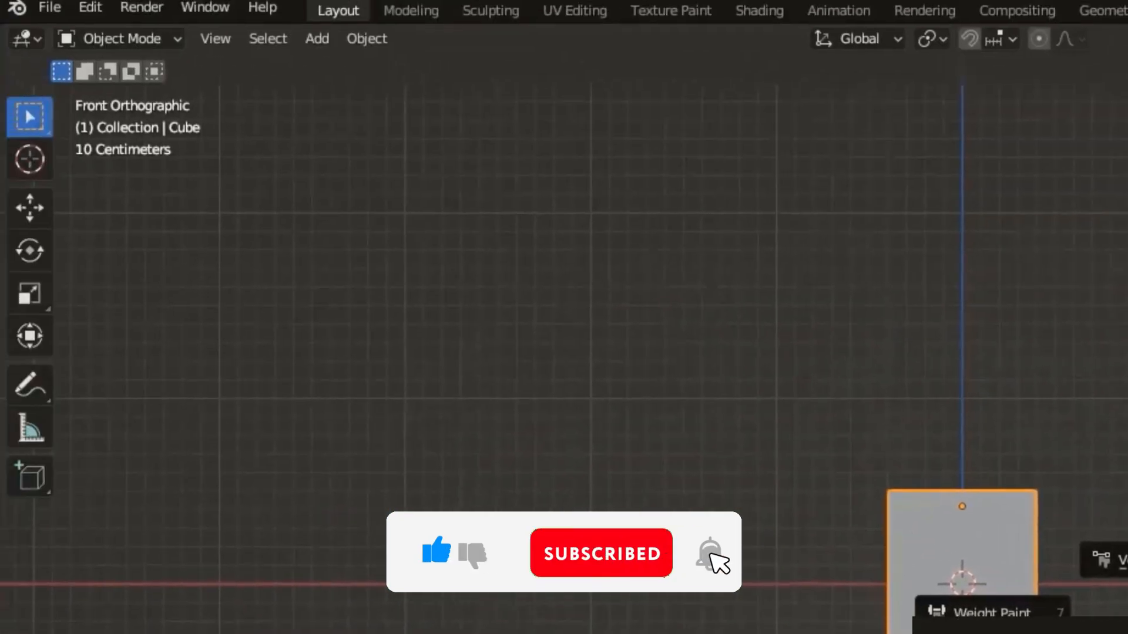
{"action": "key", "text": "Tab"}
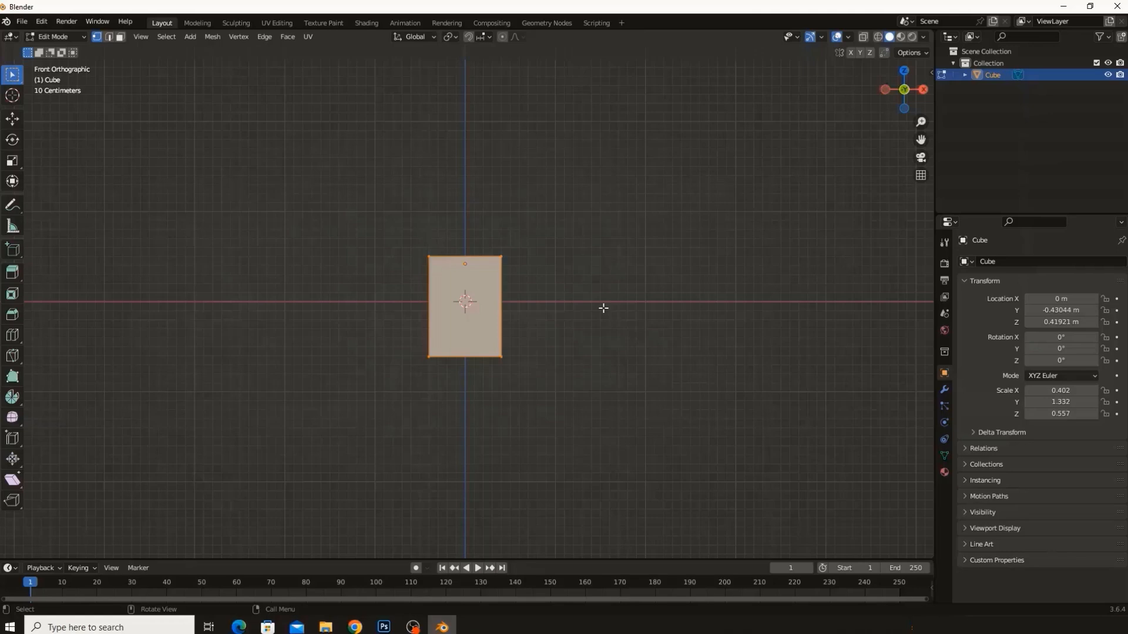
Toggle the cube to Object Mode and back to Edit Mode
{"action": "key", "text": "ctrl+Tab"}
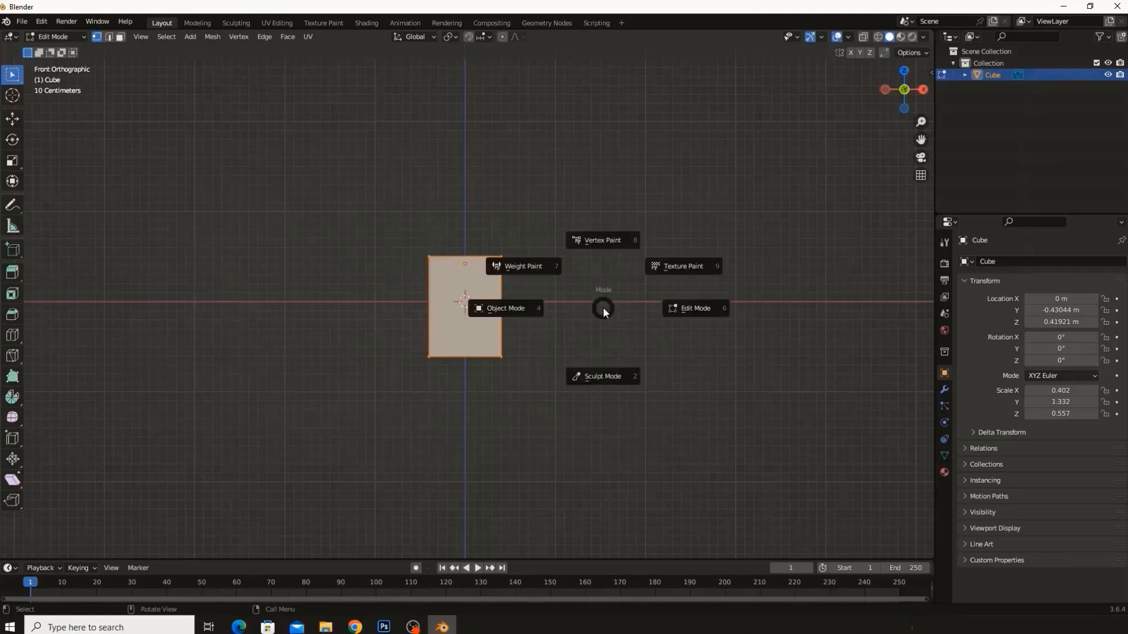
{"action": "key", "text": "Escape"}
{"action": "key", "text": "ctrl+Tab"}
{"action": "key", "text": "Tab"}
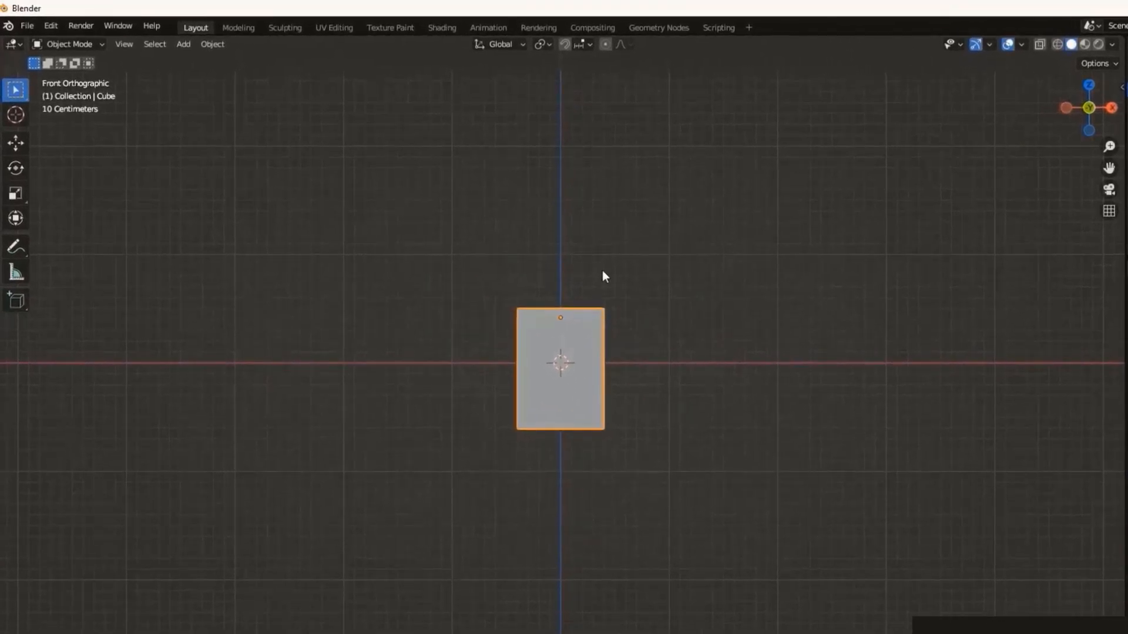
{"action": "key", "text": "ctrl+Tab"}
{"action": "key", "text": "Tab"}
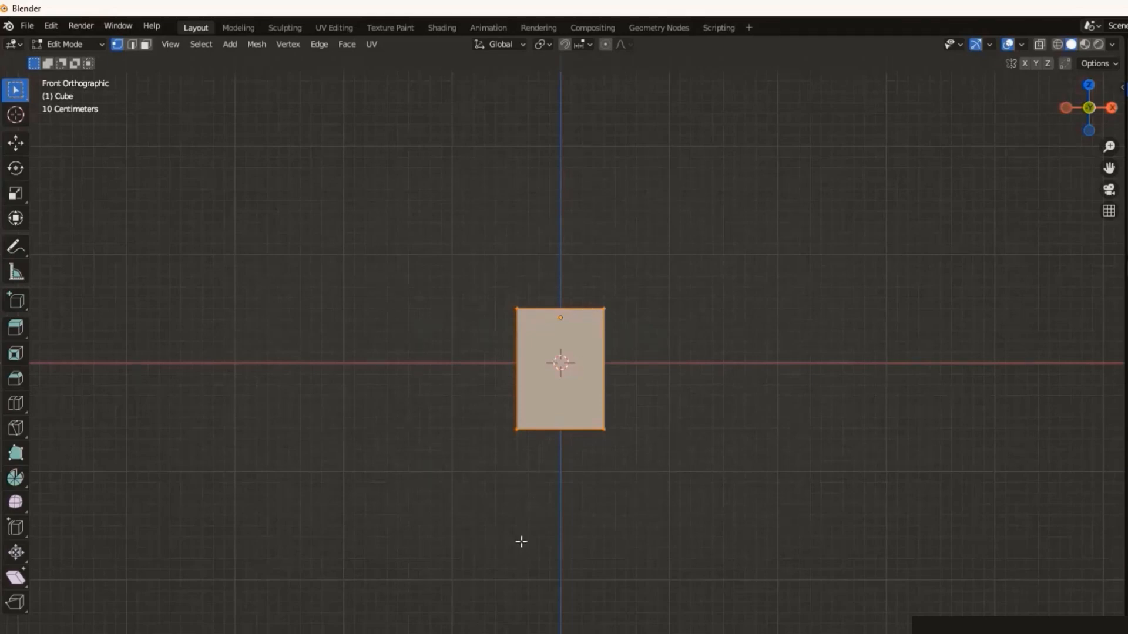
Select all of the cube's geometry and, in front view, move it up along Z until its bottom edge lies above the X axis
{"action": "middle_click_drag", "start_coordinate": [521, 541], "coordinate": [599, 581]}
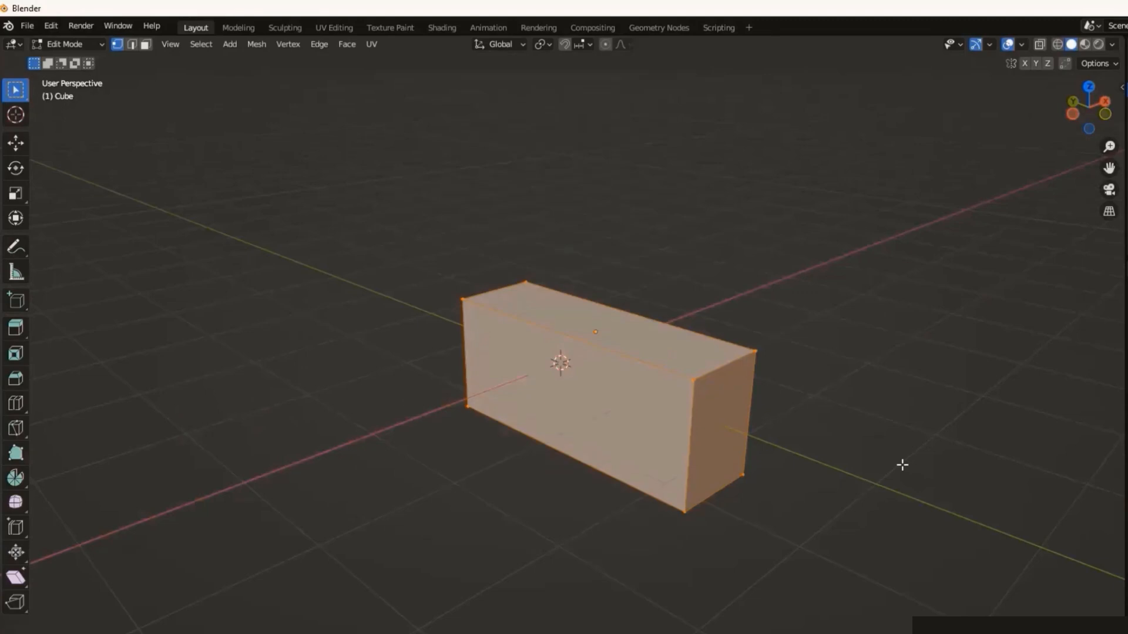
{"action": "key", "text": "alt+a"}
{"action": "key", "text": "a"}
{"action": "key", "text": "KP_1"}
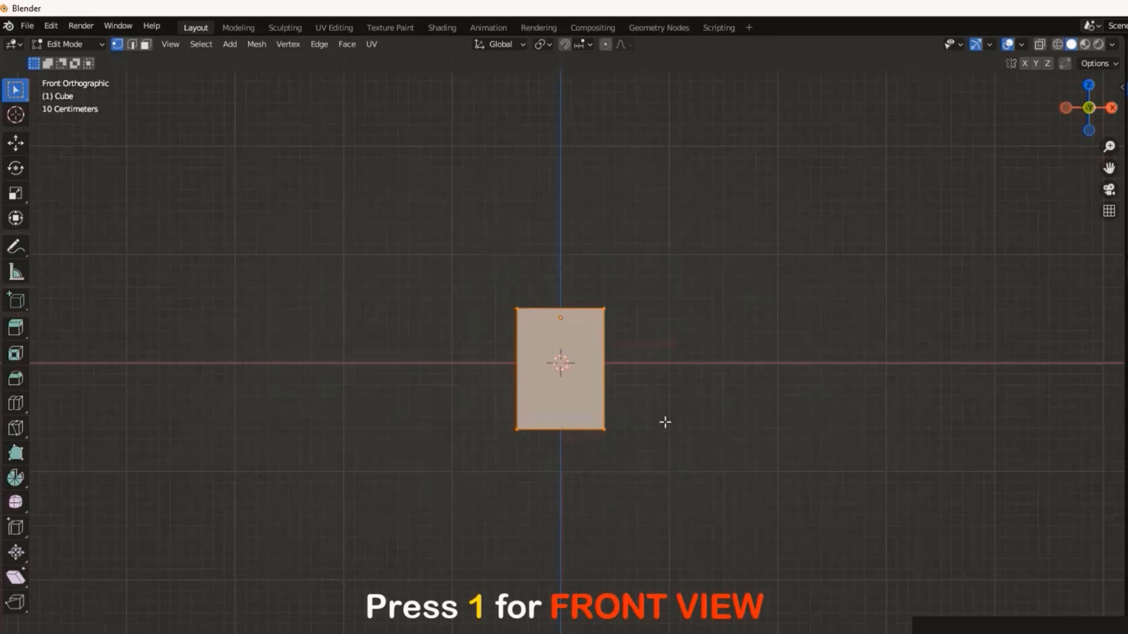
{"action": "key", "text": "g"}
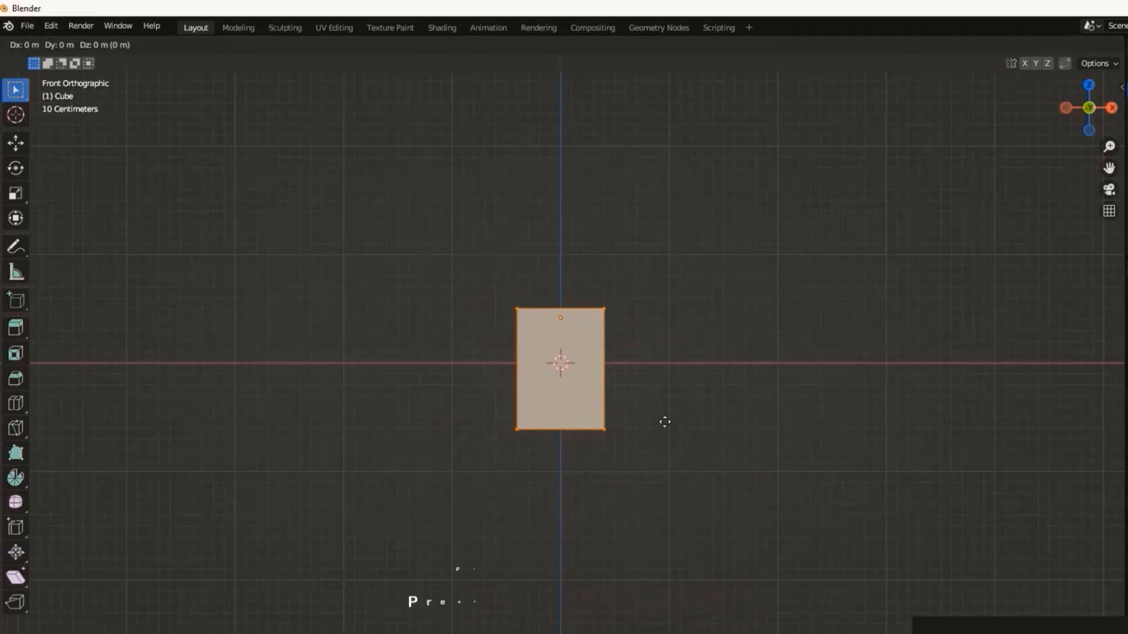
{"action": "key", "text": "z"}
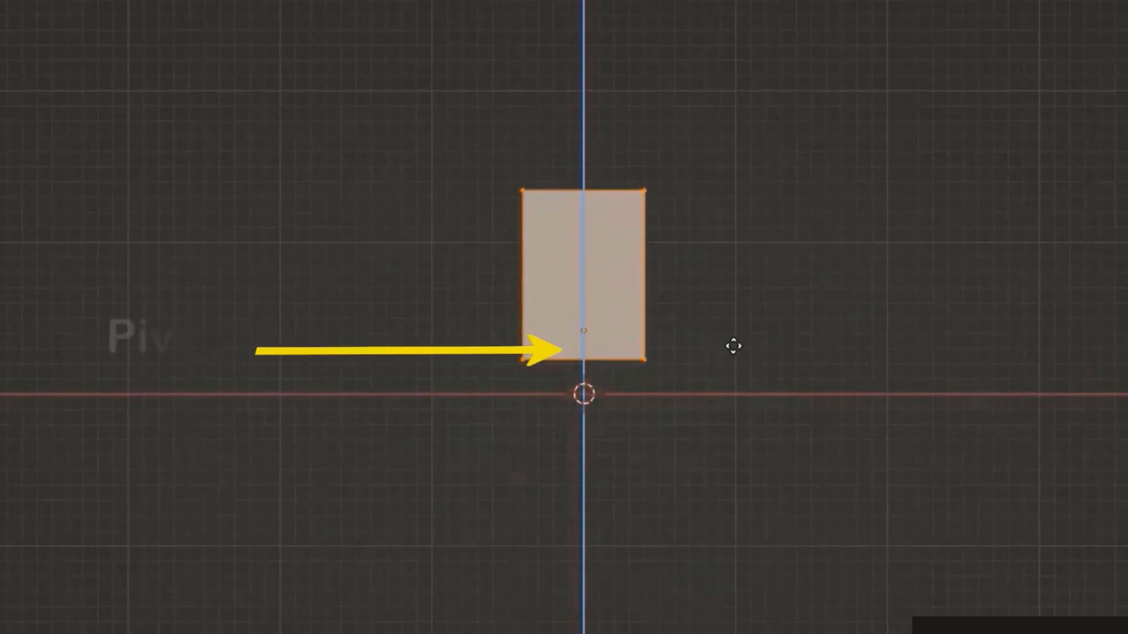
{"action": "left_click", "coordinate": [734, 347]}
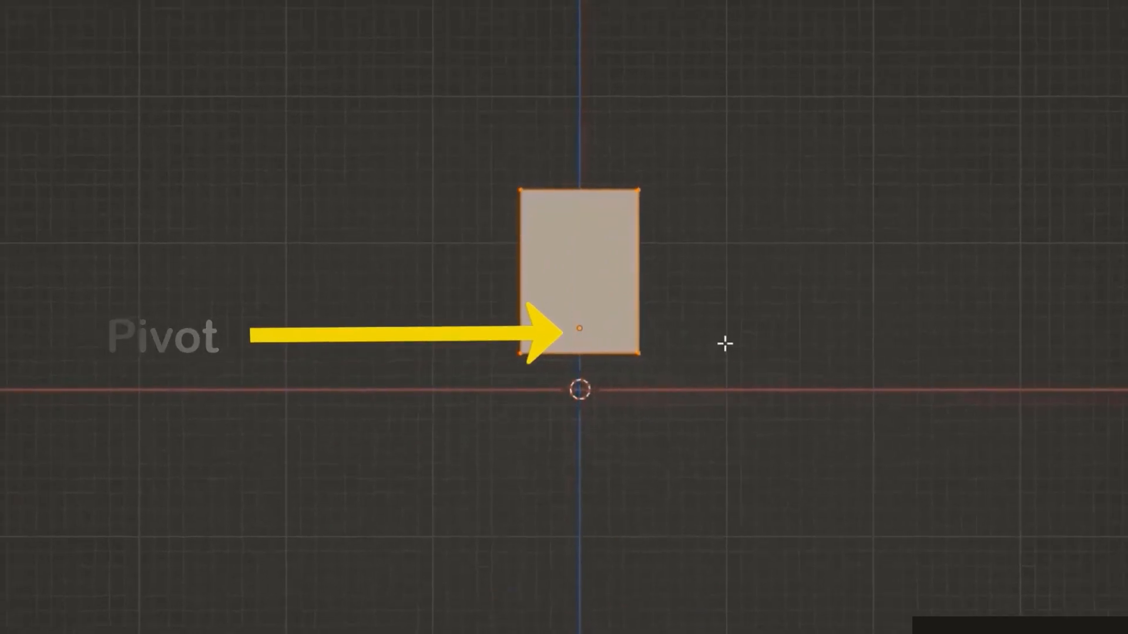
Move the selected geometry along X in the negative direction so the origin sits near its lower corner
{"action": "key", "text": "g"}
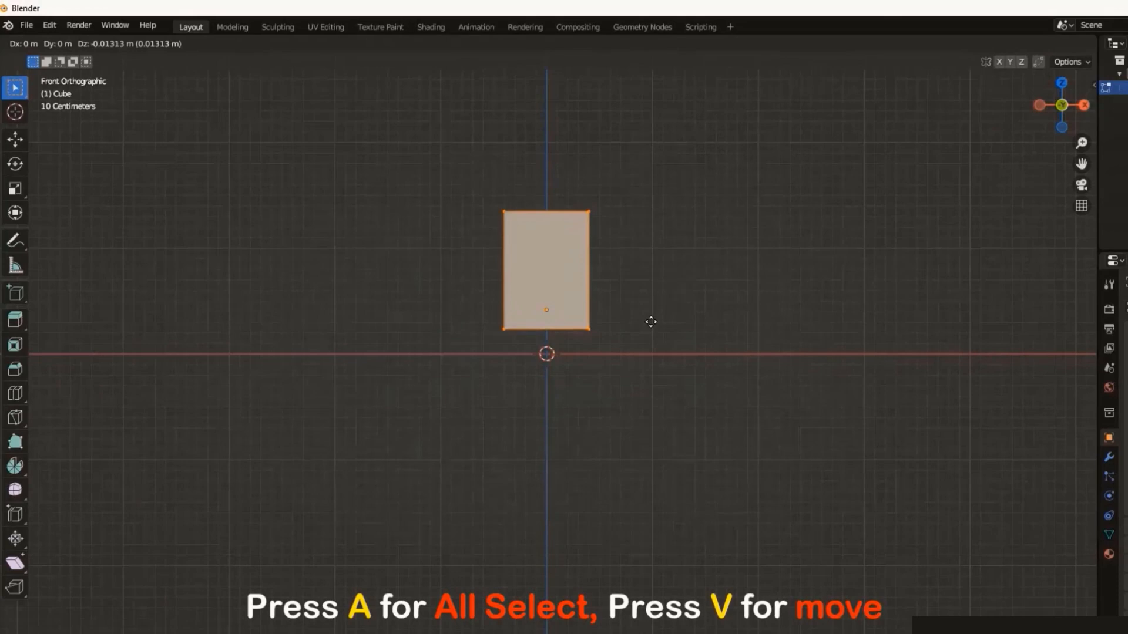
{"action": "key", "text": "x"}
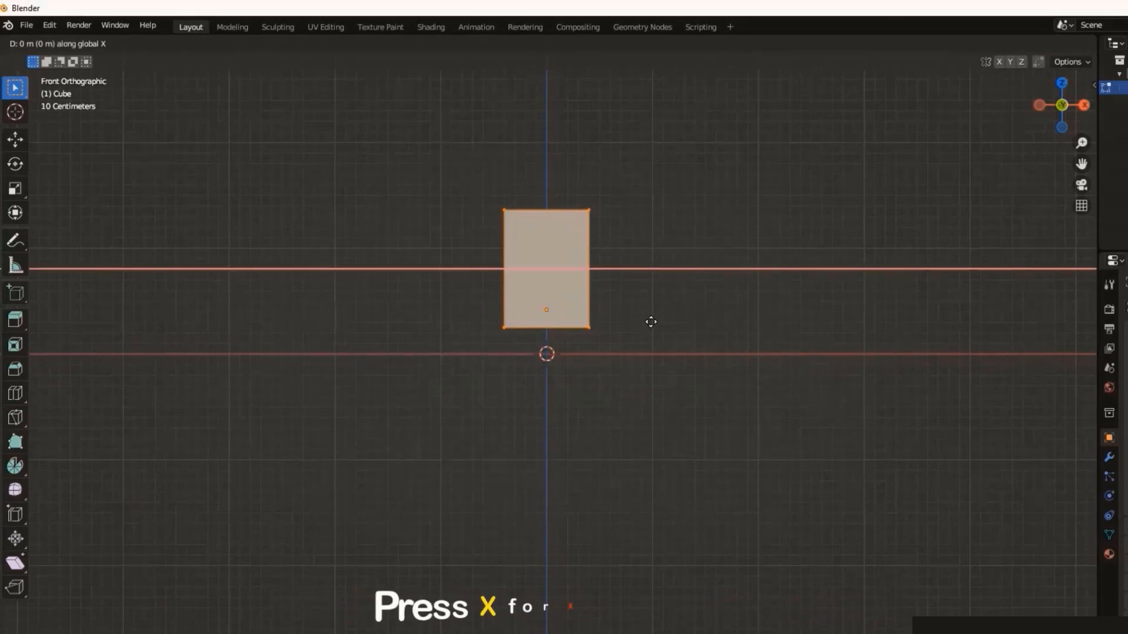
{"action": "left_click", "coordinate": [621, 326]}
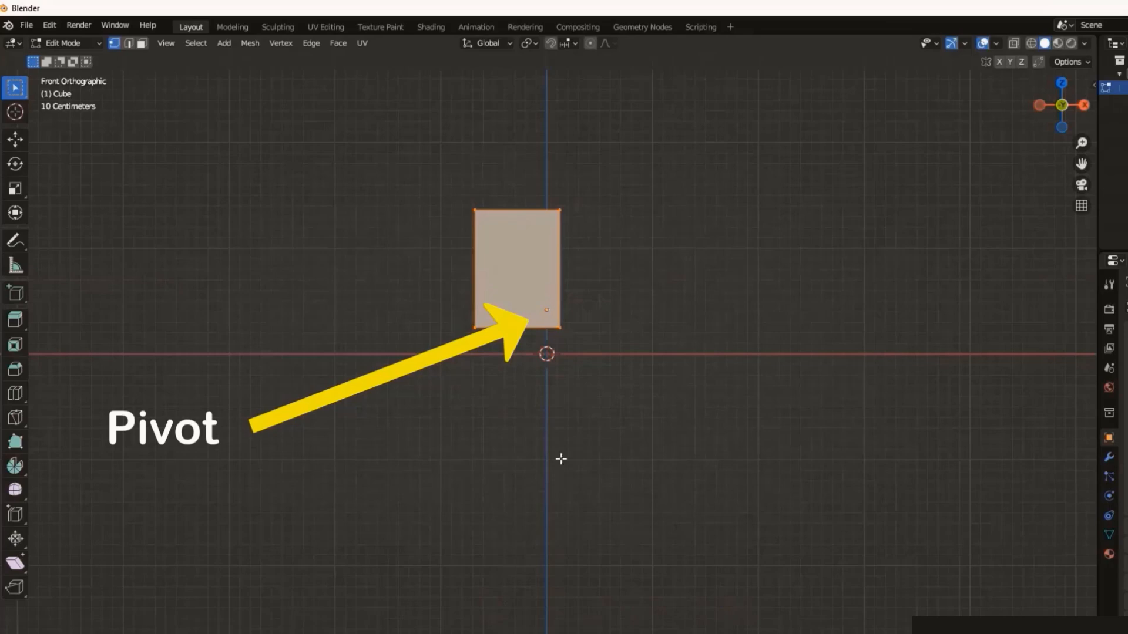
Return the cube to Object Mode and try rotating it in front view around its off-centre origin
{"action": "middle_click_drag", "start_coordinate": [588, 489], "coordinate": [627, 499]}
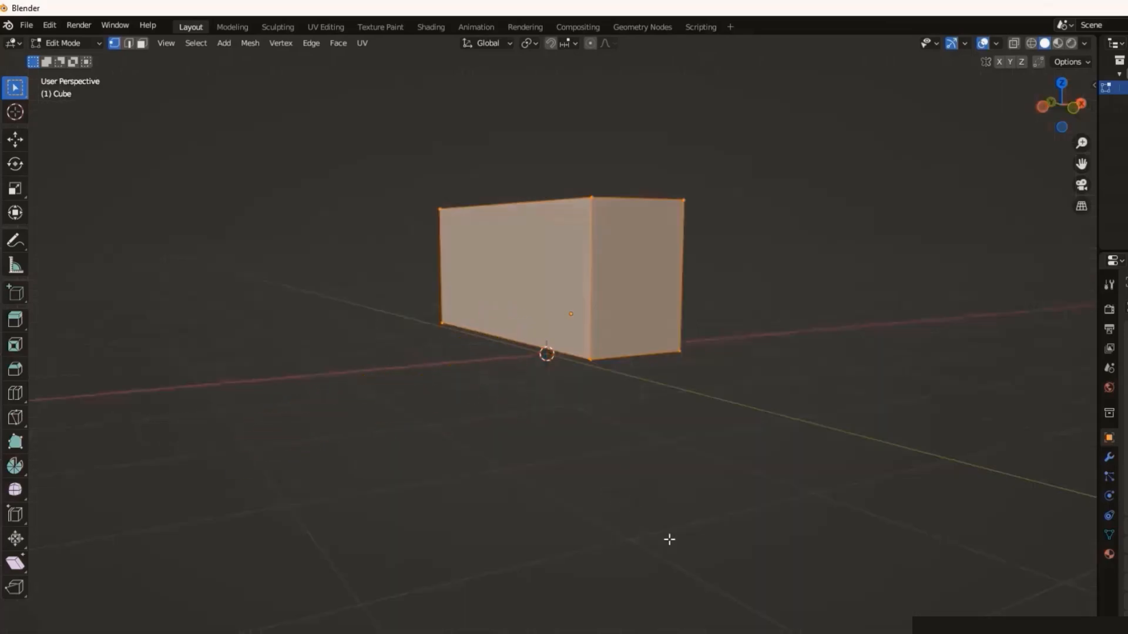
{"action": "middle_click_drag", "start_coordinate": [669, 540], "coordinate": [749, 544]}
{"action": "middle_click_drag", "start_coordinate": [693, 509], "coordinate": [714, 527]}
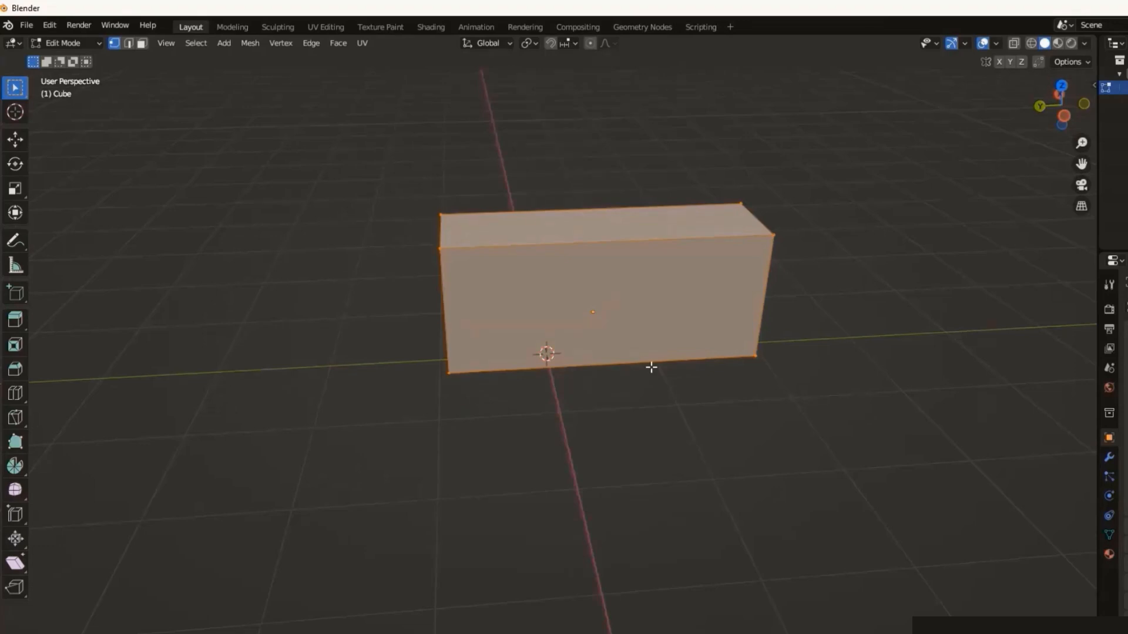
{"action": "key", "text": "ctrl+Tab"}
{"action": "left_click", "coordinate": [536, 368]}
{"action": "middle_click_drag", "start_coordinate": [705, 399], "coordinate": [618, 432]}
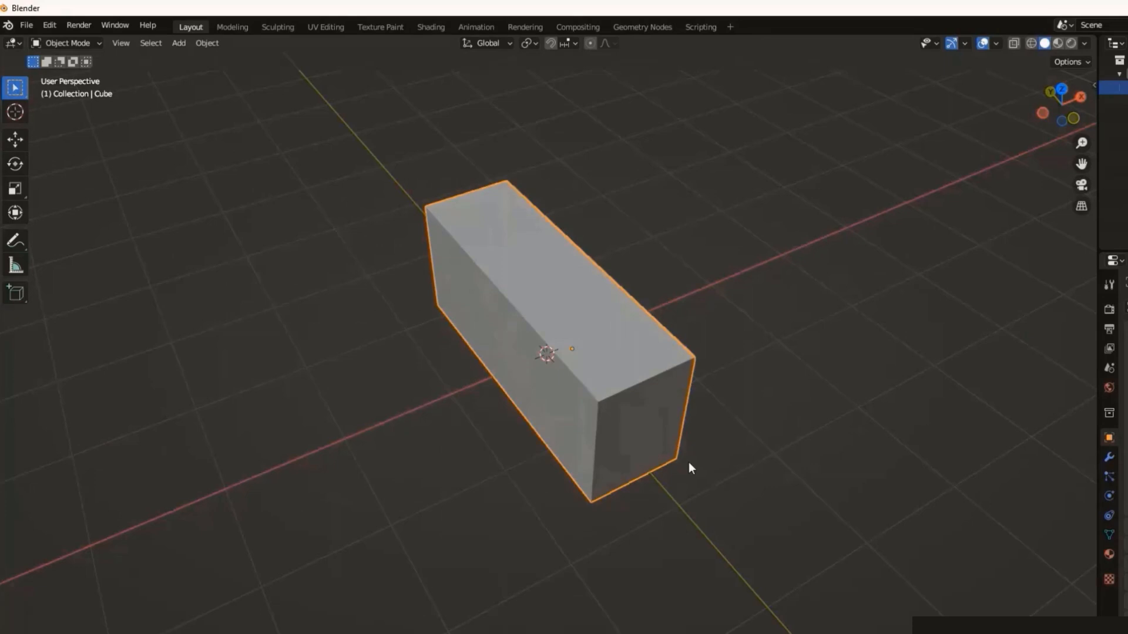
{"action": "key", "text": "KP_1"}
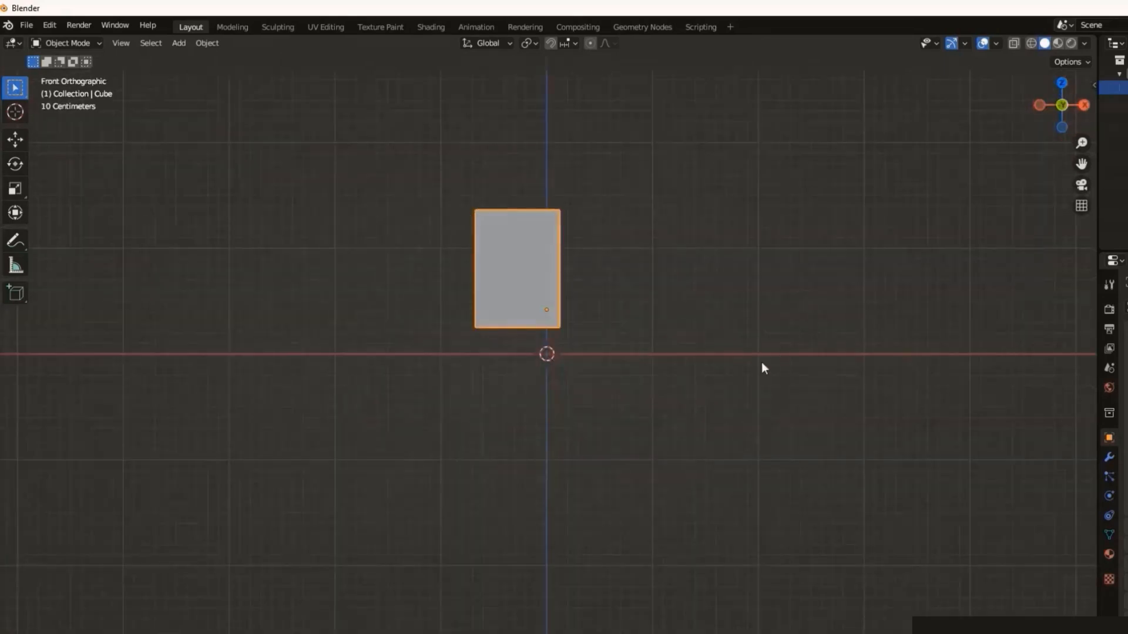
{"action": "key", "text": "r"}
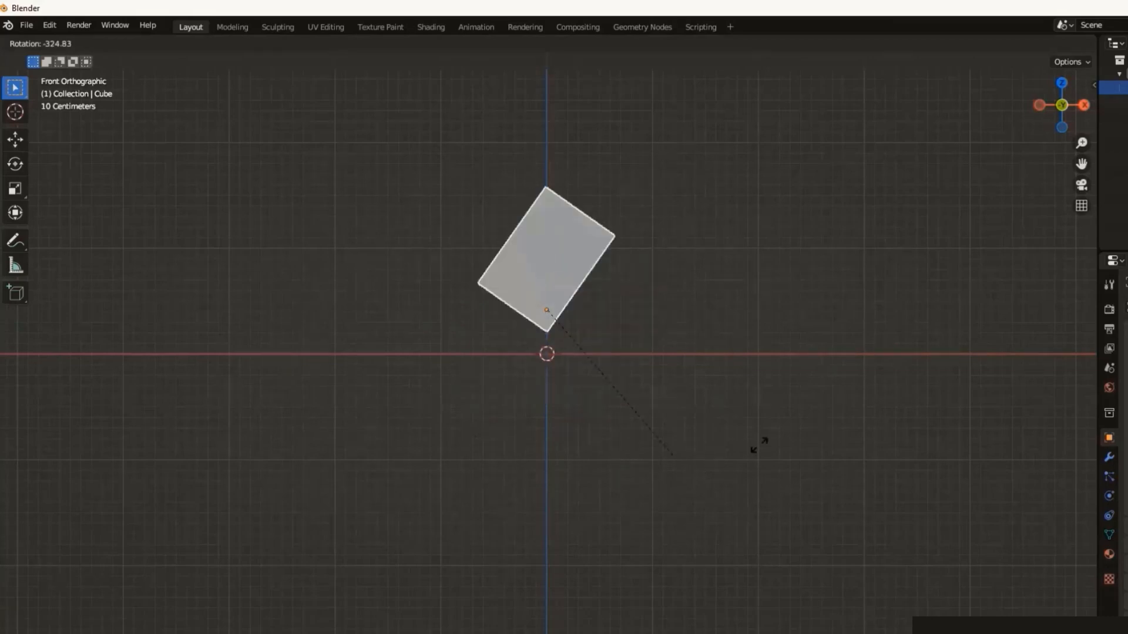
{"action": "key", "text": "Escape"}
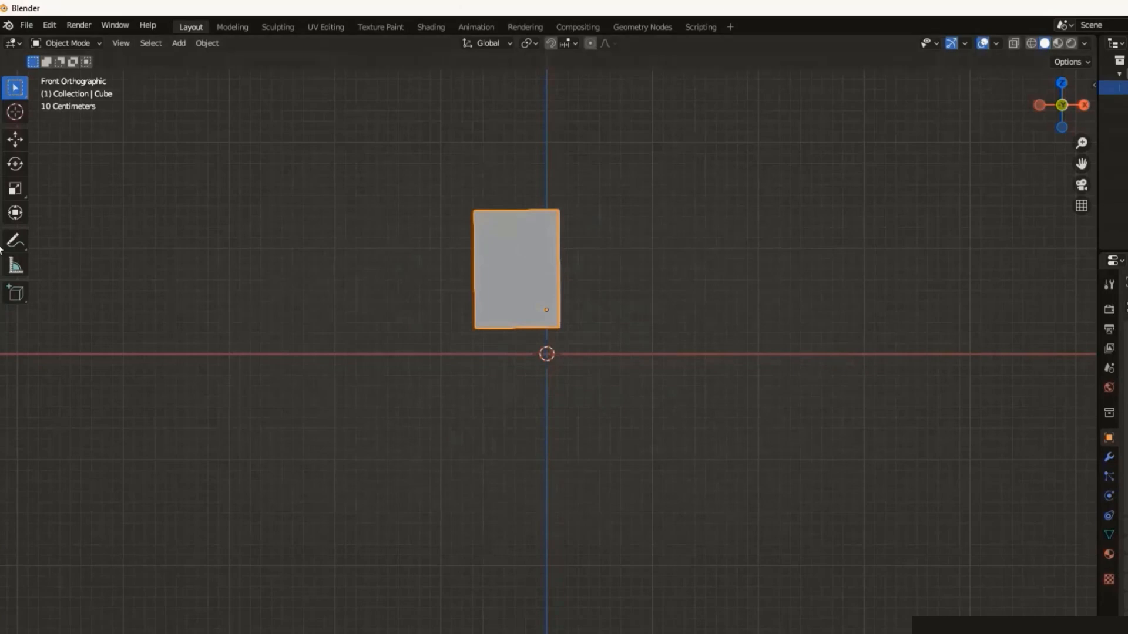
In Edit Mode, move the cube's whole mesh about 2.96 m along X and -0.49 m along Z, away from its origin
{"action": "left_click", "coordinate": [73, 44]}
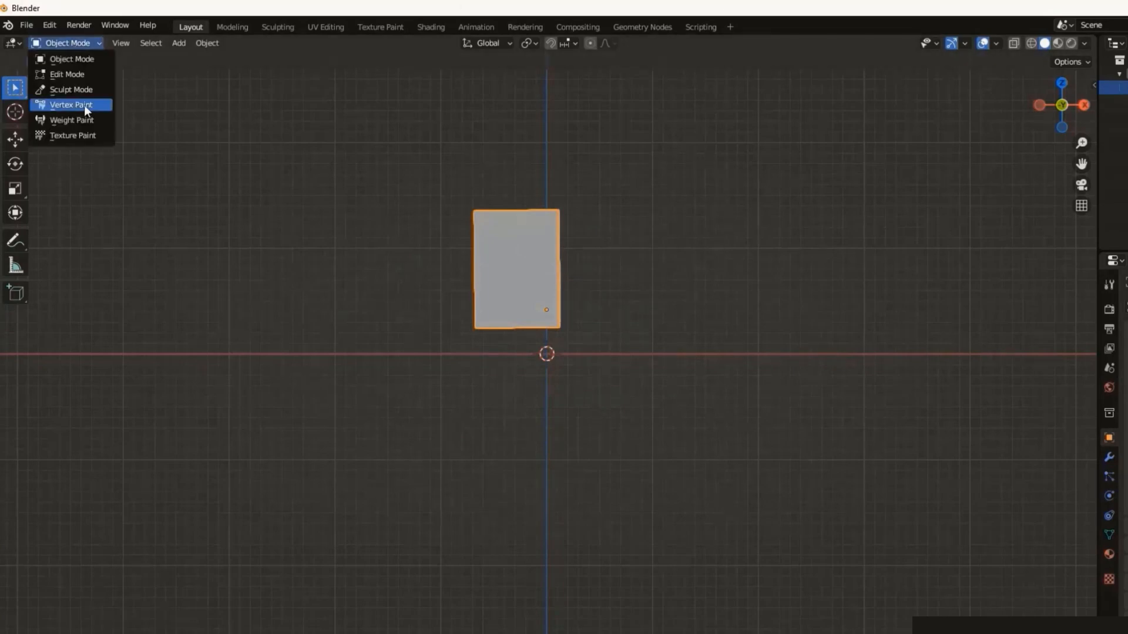
{"action": "key", "text": "Tab"}
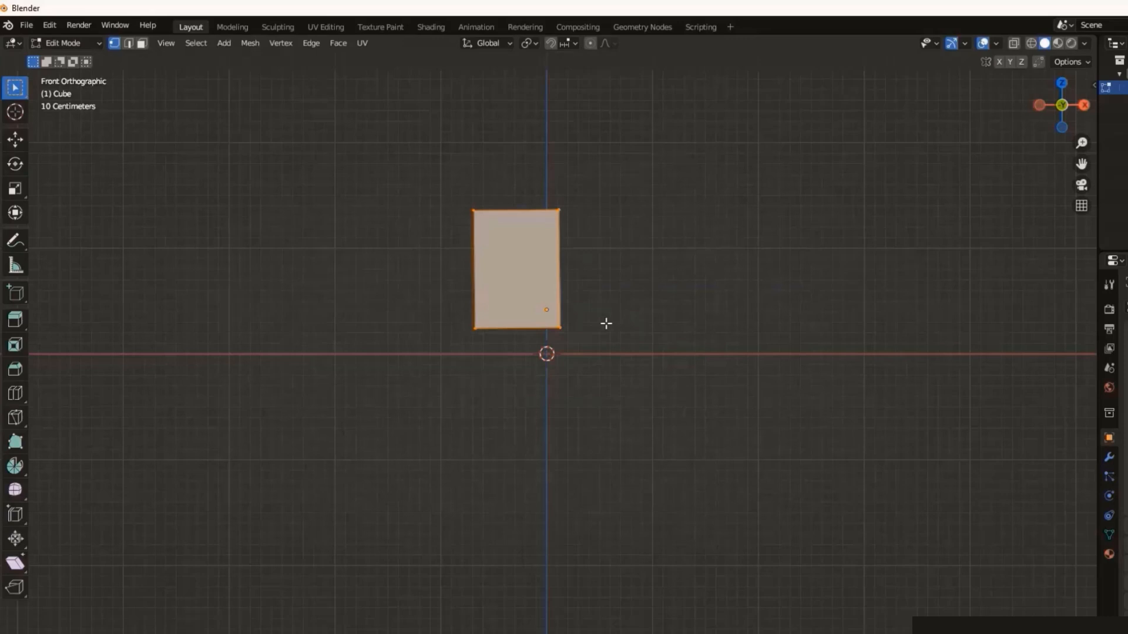
{"action": "key", "text": "g"}
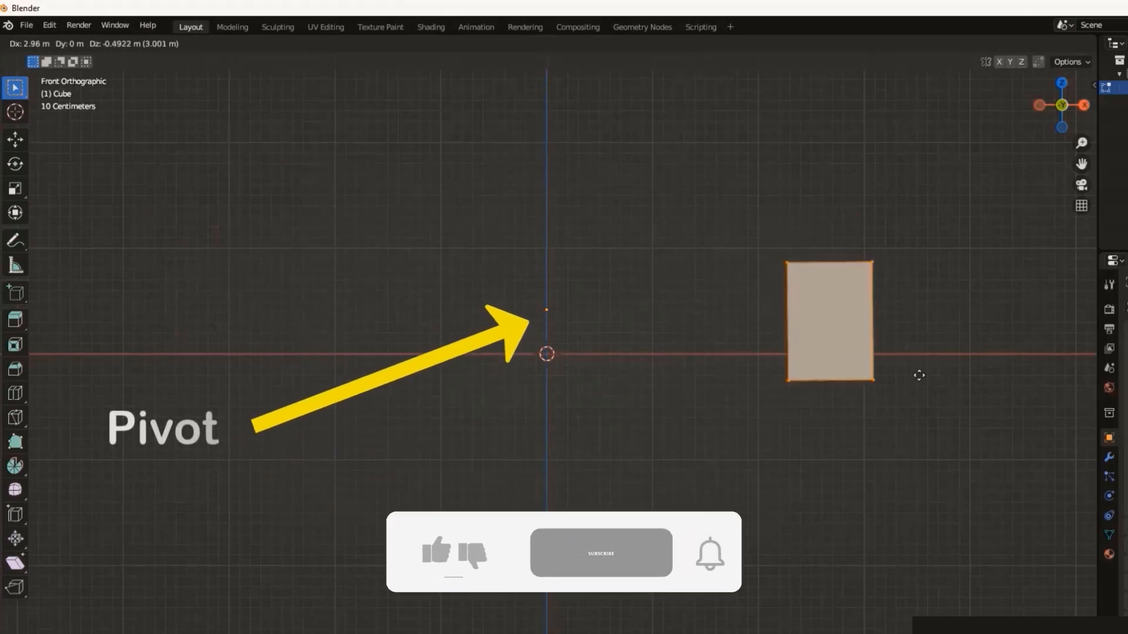
{"action": "left_click", "coordinate": [919, 375]}
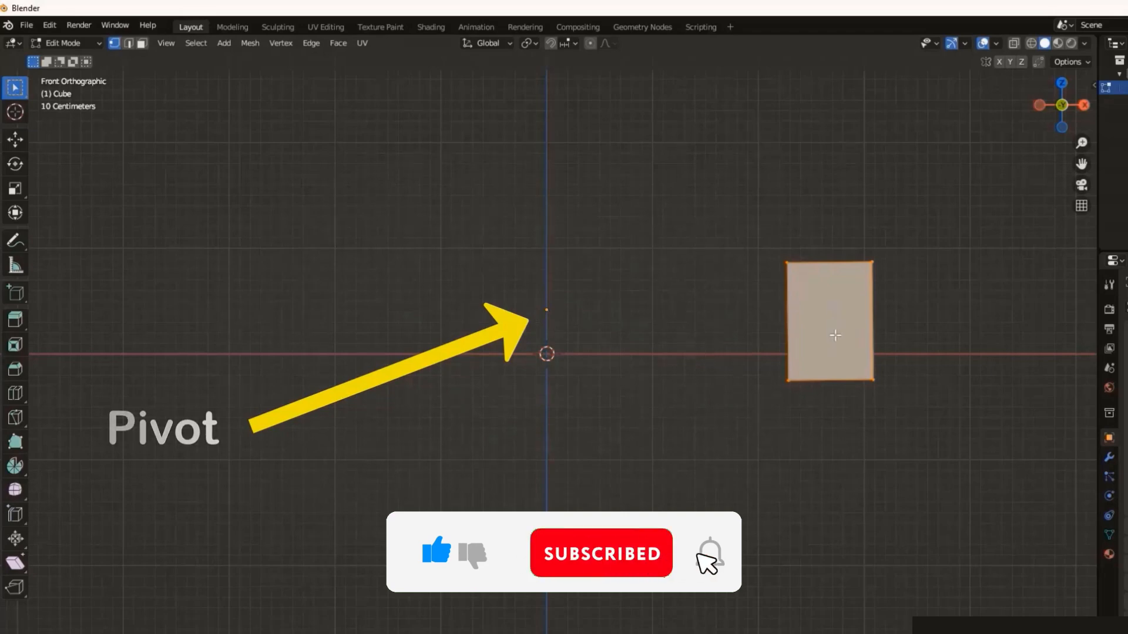
Go back to Object Mode and try rotating the cube in front view around its distant origin
{"action": "key", "text": "ctrl+Tab"}
{"action": "left_click", "coordinate": [717, 335]}
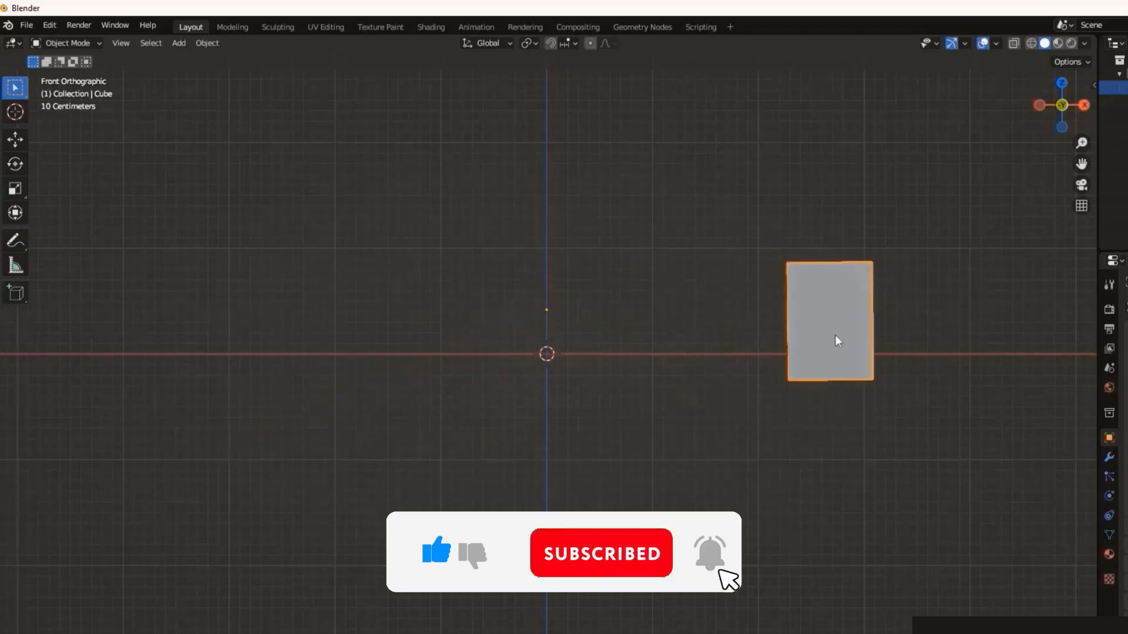
{"action": "key", "text": "r"}
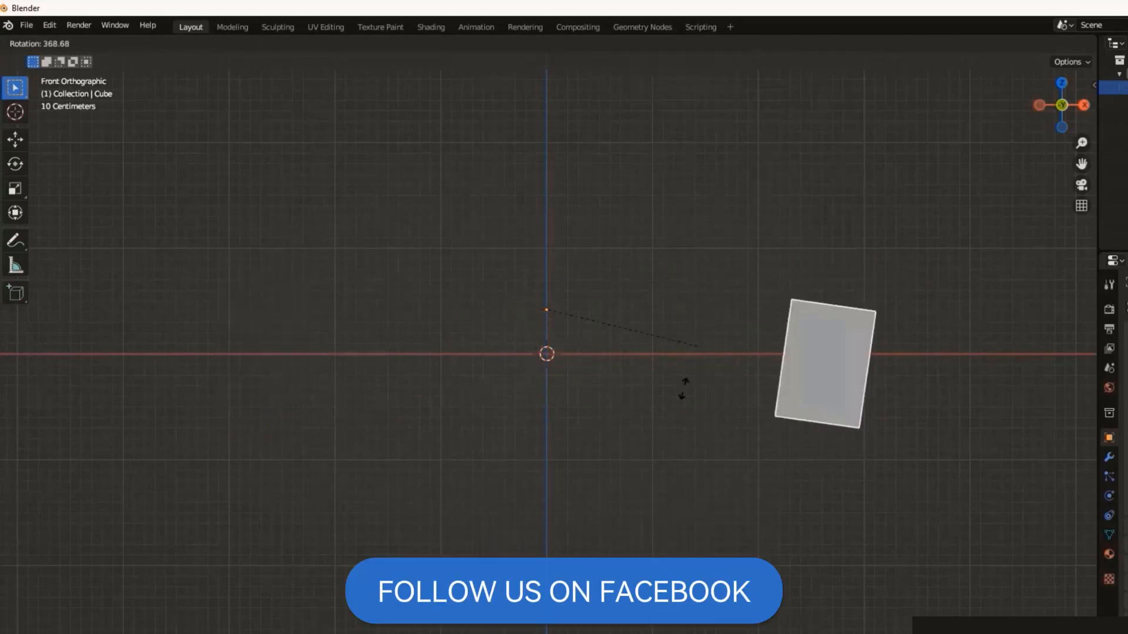
{"action": "key", "text": "Escape"}
Undo the last mesh move in Edit Mode so the cube surrounds its origin again, and return to Object Mode
{"action": "key", "text": "Tab"}
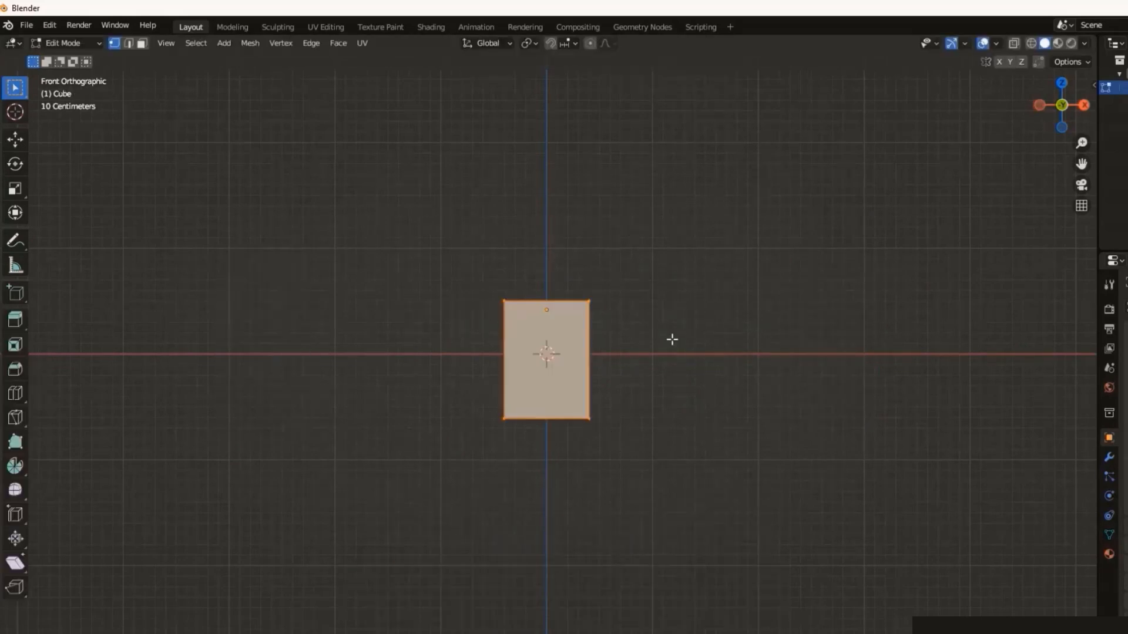
{"action": "key", "text": "ctrl+z"}
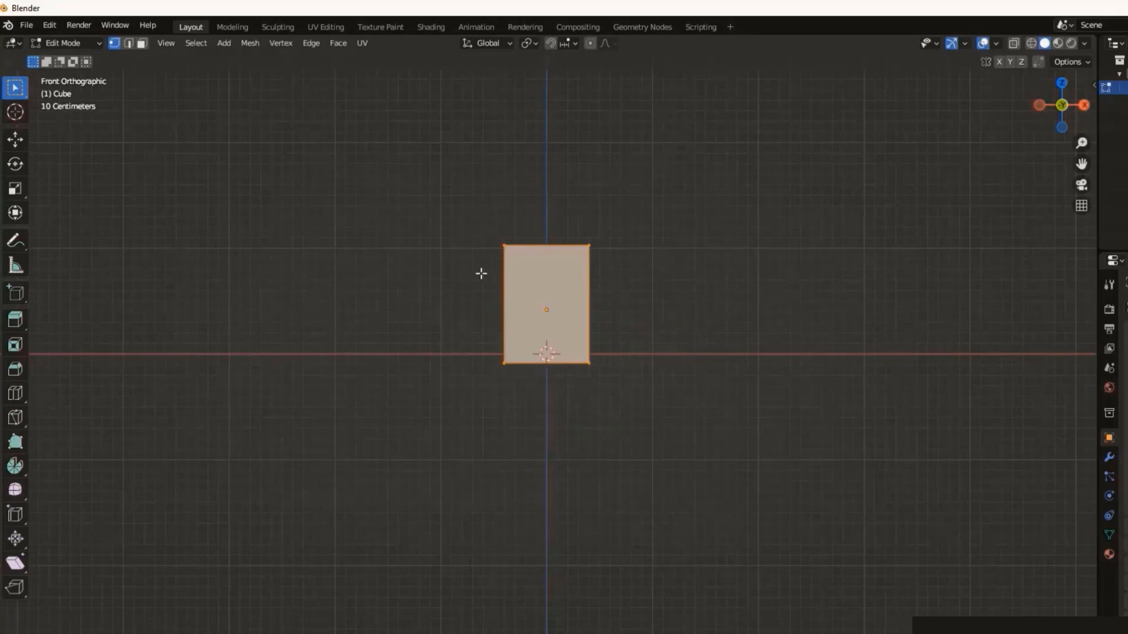
{"action": "key", "text": "ctrl+Tab"}
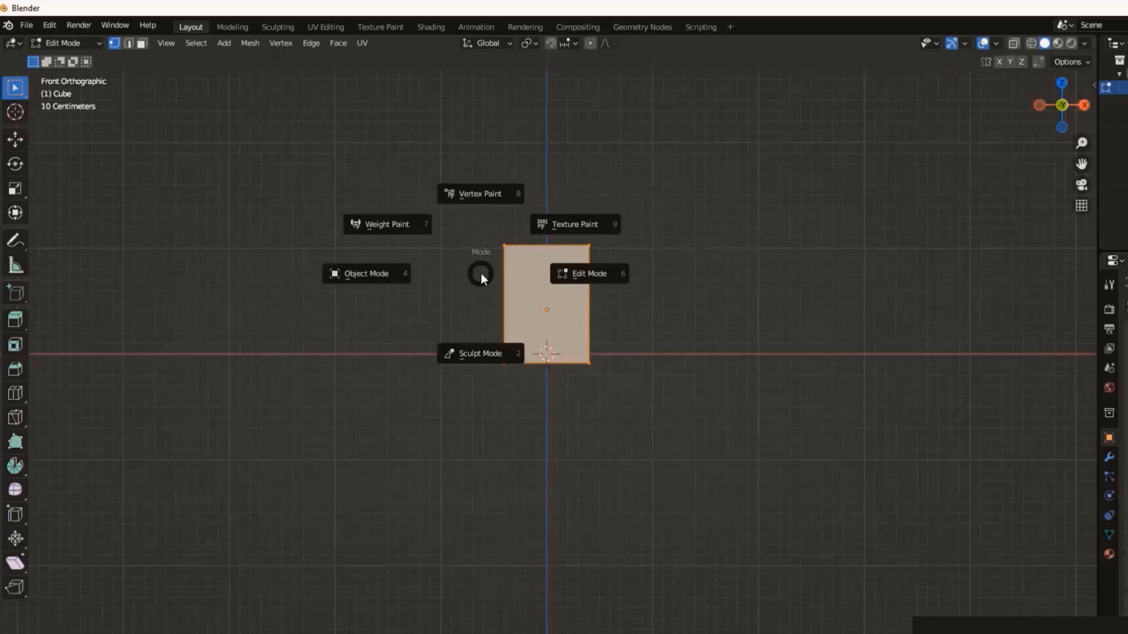
{"action": "key", "text": "4"}
Try moving the whole cube together with its origin in Object Mode, and restore its previous position
{"action": "key", "text": "g"}
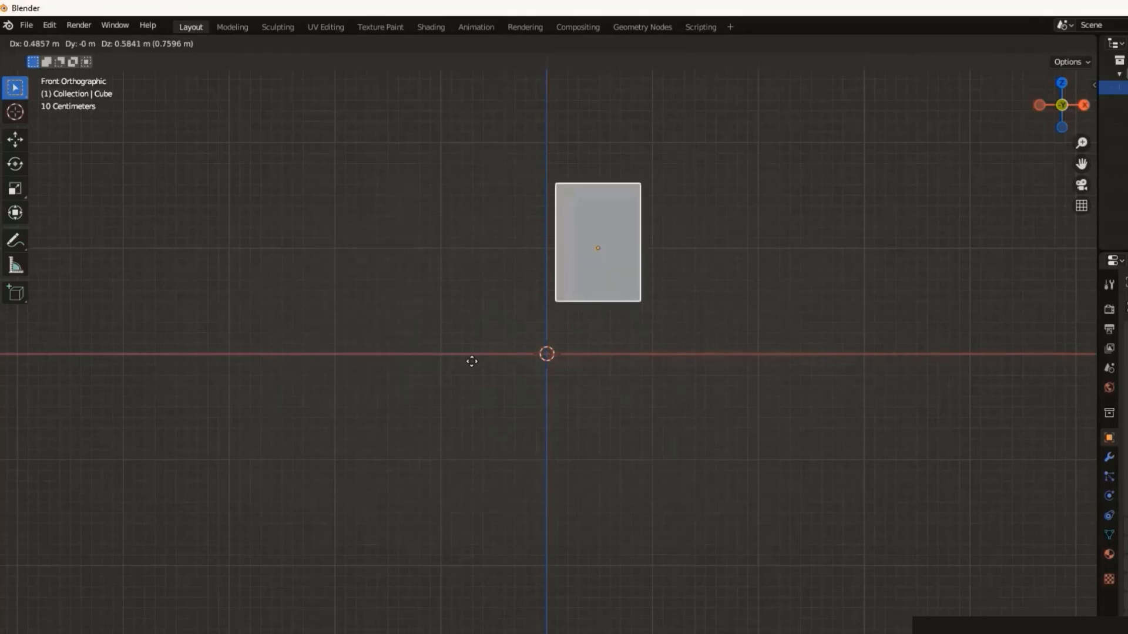
{"action": "left_click", "coordinate": [406, 376]}
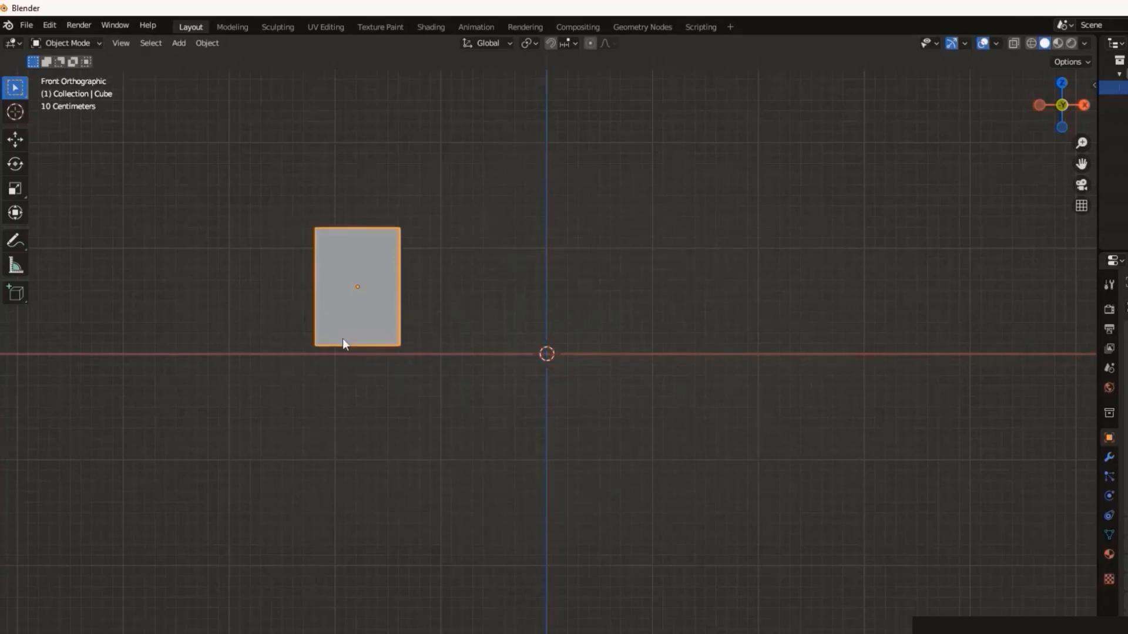
{"action": "key", "text": "alt+g"}
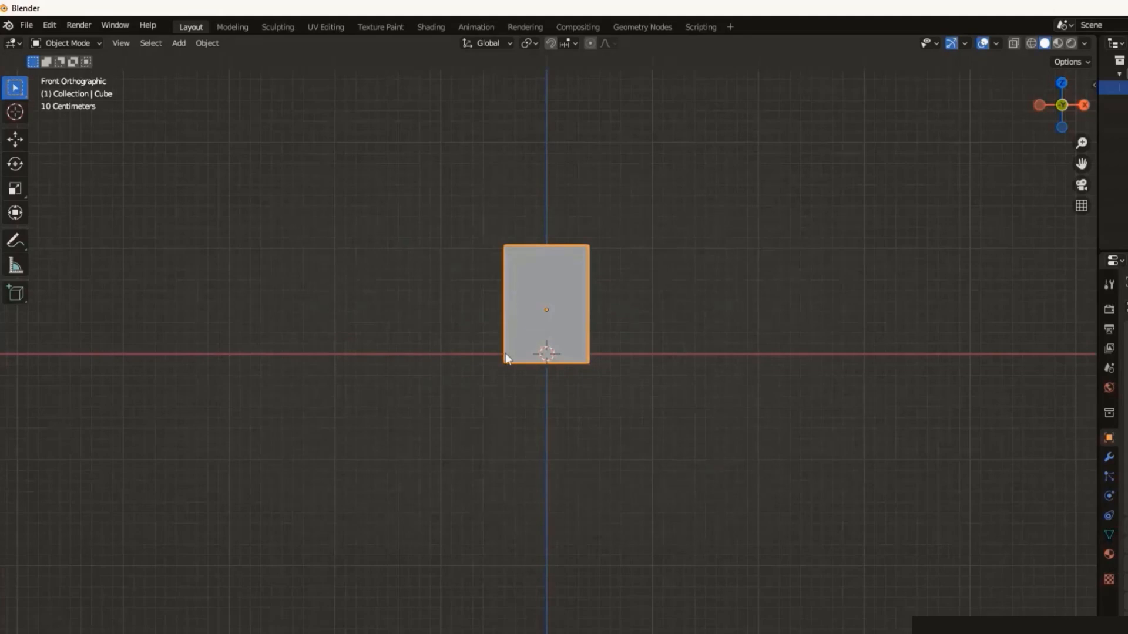
In Edit Mode, move the cube's whole mesh down and toward positive X so the origin sits near its upper-left corner in front view
{"action": "mouse_move", "coordinate": [526, 478]}
{"action": "middle_mouse_down"}
{"action": "mouse_move", "coordinate": [675, 491]}
{"action": "mouse_move", "coordinate": [711, 475]}
{"action": "mouse_move", "coordinate": [516, 484]}
{"action": "mouse_move", "coordinate": [531, 498]}
{"action": "middle_mouse_up"}
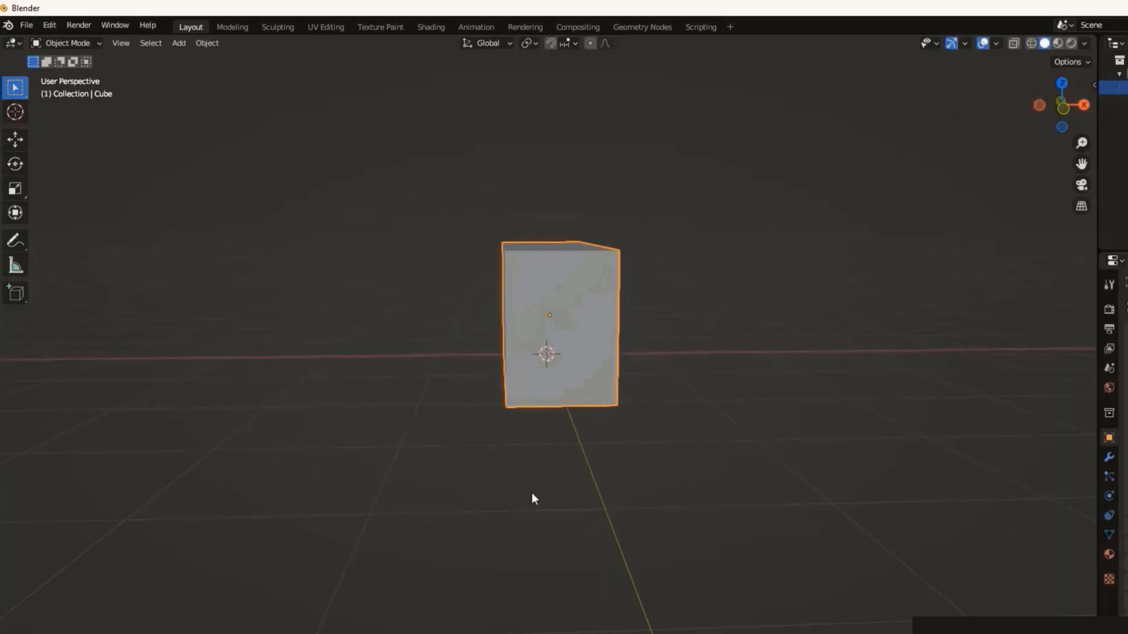
{"action": "key", "text": "KP_1"}
{"action": "key", "text": "Tab"}
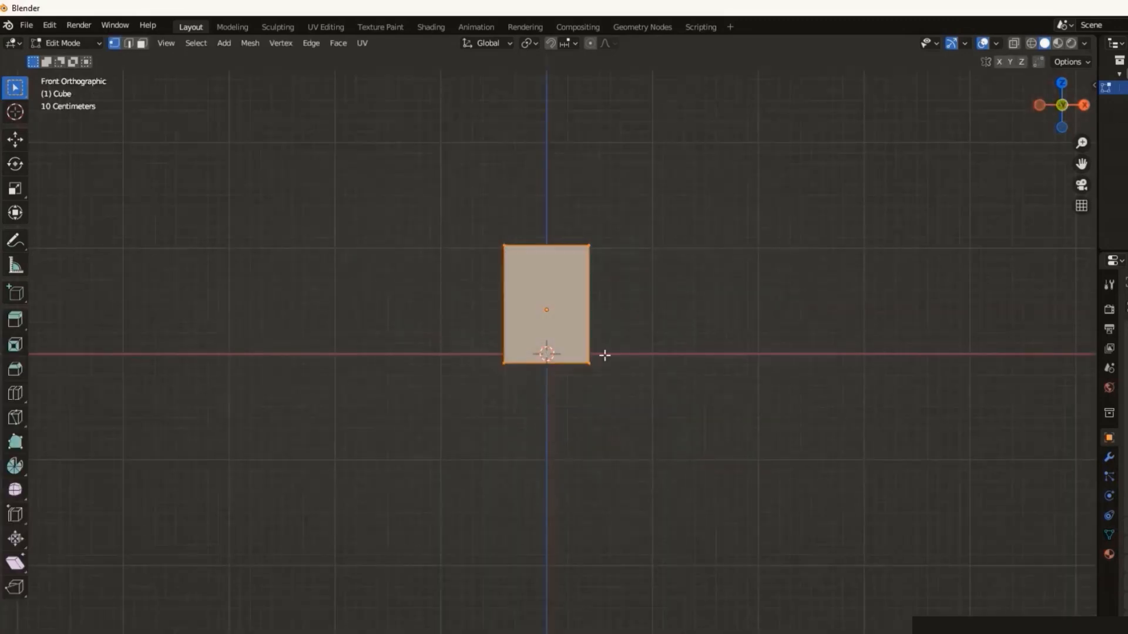
{"action": "key", "text": "g"}
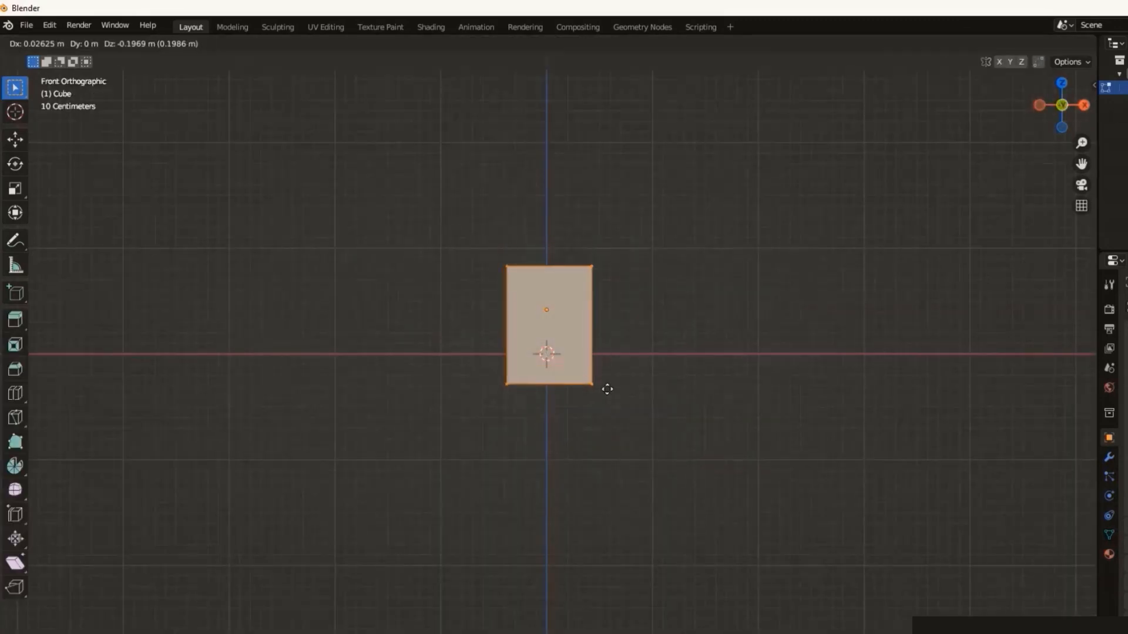
{"action": "left_click", "coordinate": [630, 406]}
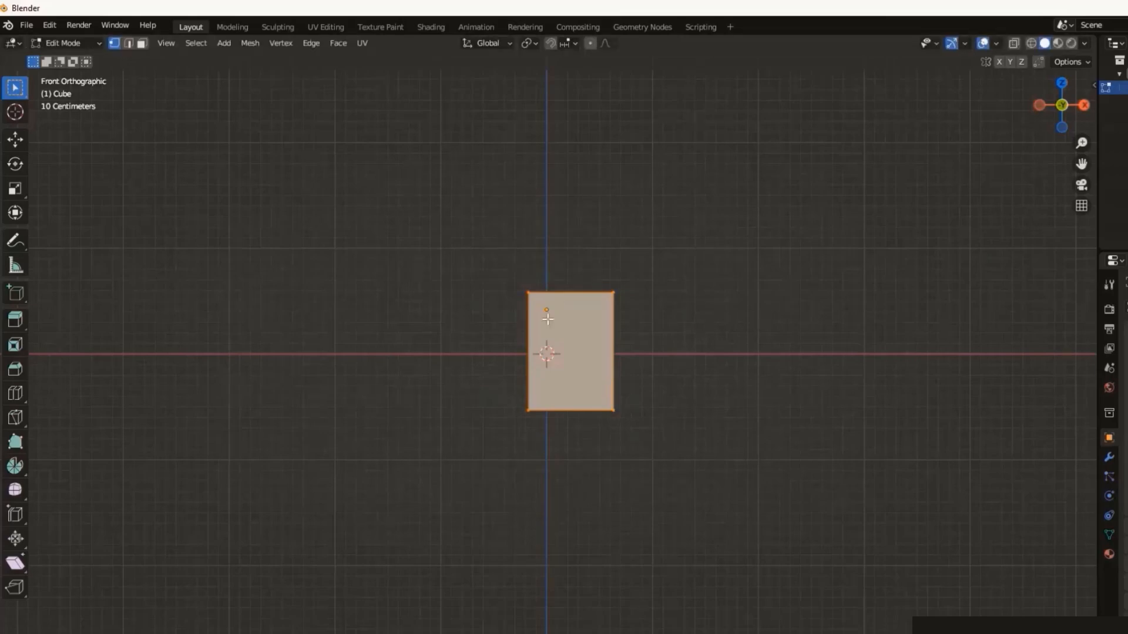
Back in Object Mode, move the cube's geometry onto its pivot using Geometry to Origin
{"action": "key", "text": "Tab"}
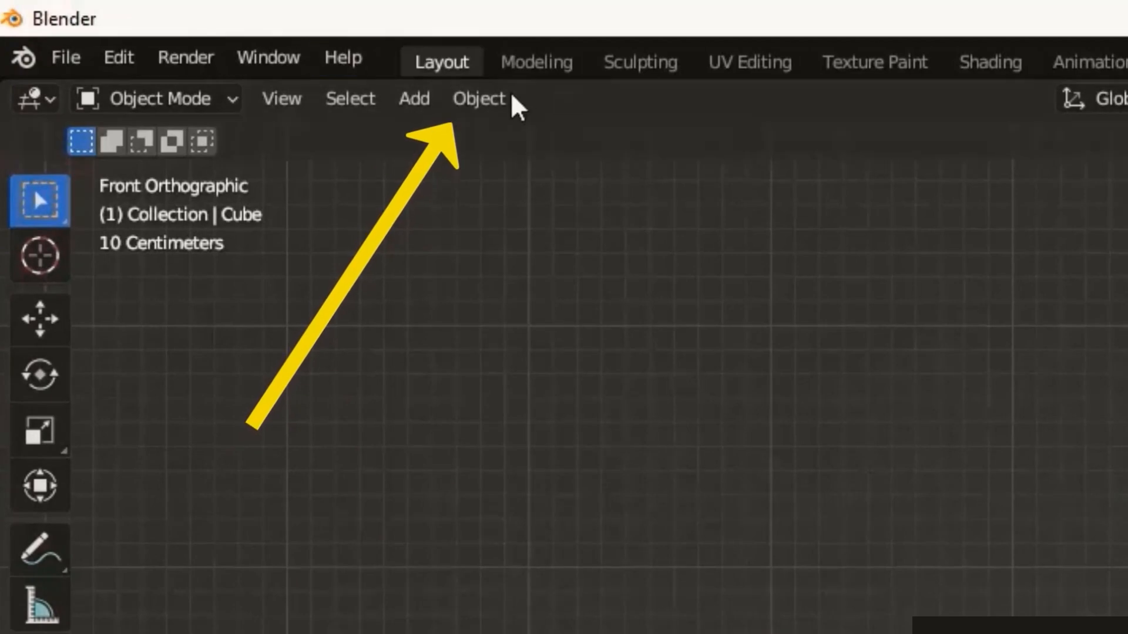
{"action": "left_click", "coordinate": [482, 98]}
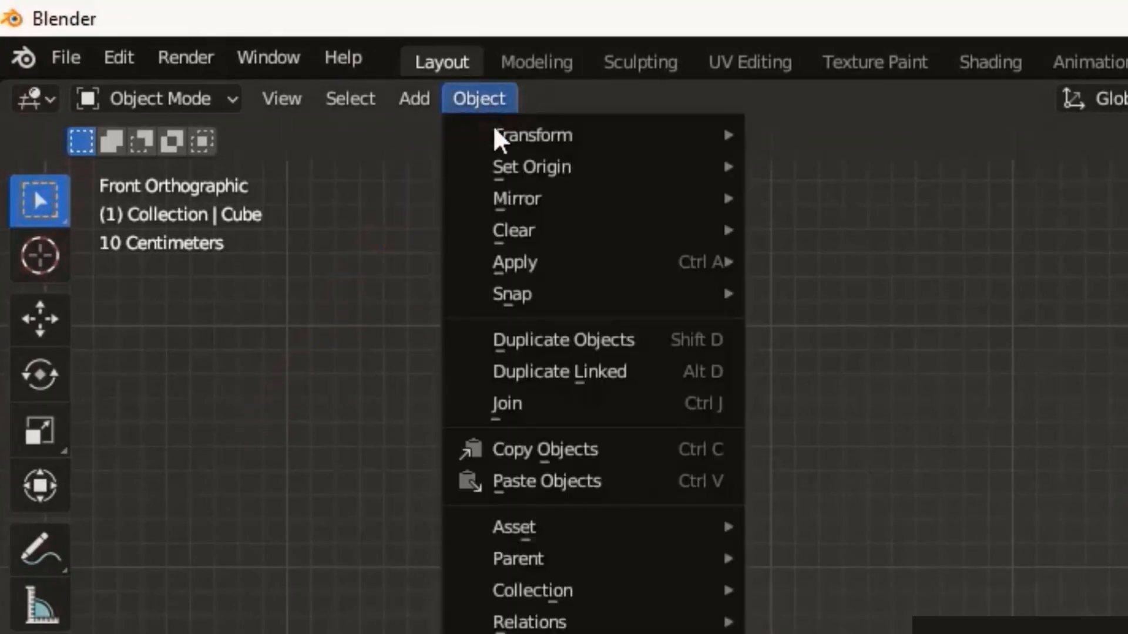
{"action": "mouse_move", "coordinate": [596, 183]}
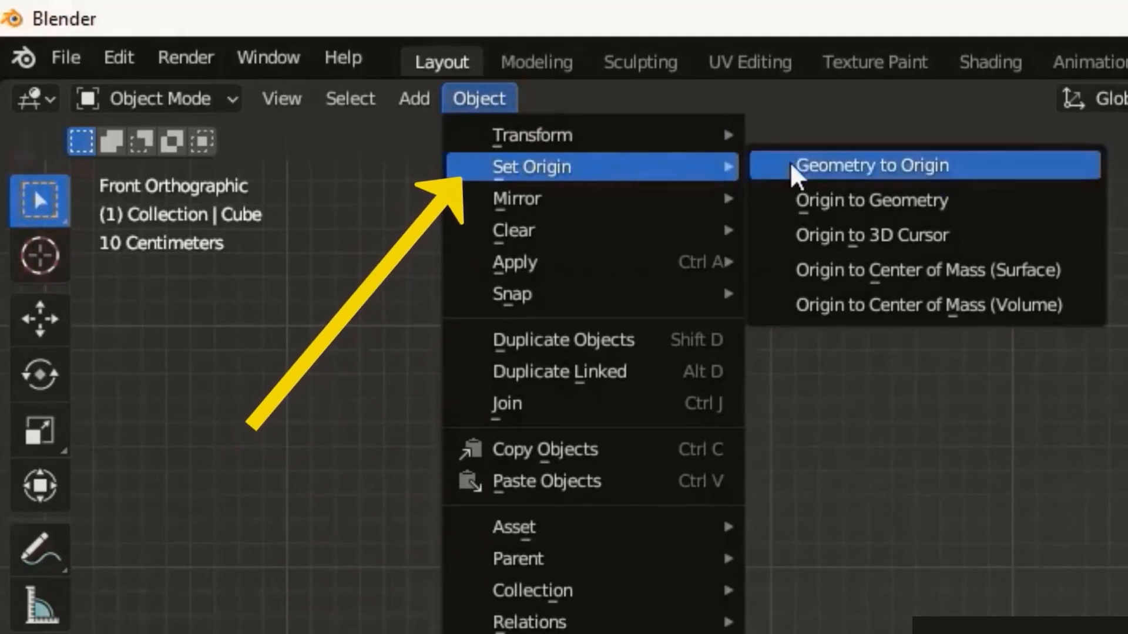
{"action": "left_click", "coordinate": [946, 170]}
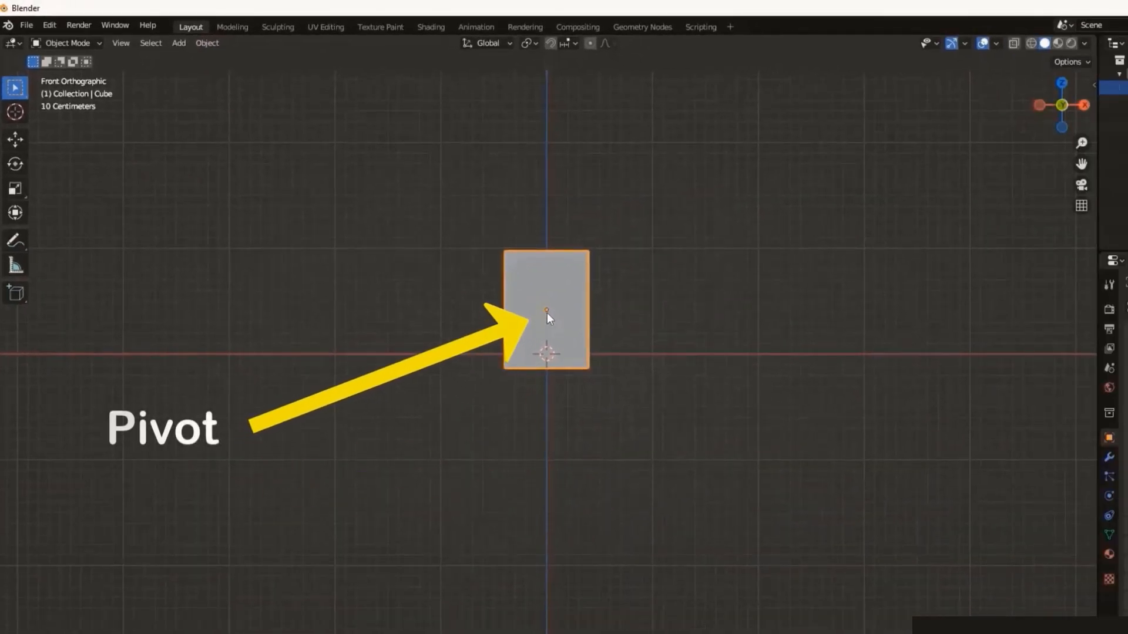
Set the cube's origin to the 3D cursor and inspect the new pivot from several angles
{"action": "middle_click_drag", "start_coordinate": [547, 312], "coordinate": [623, 538]}
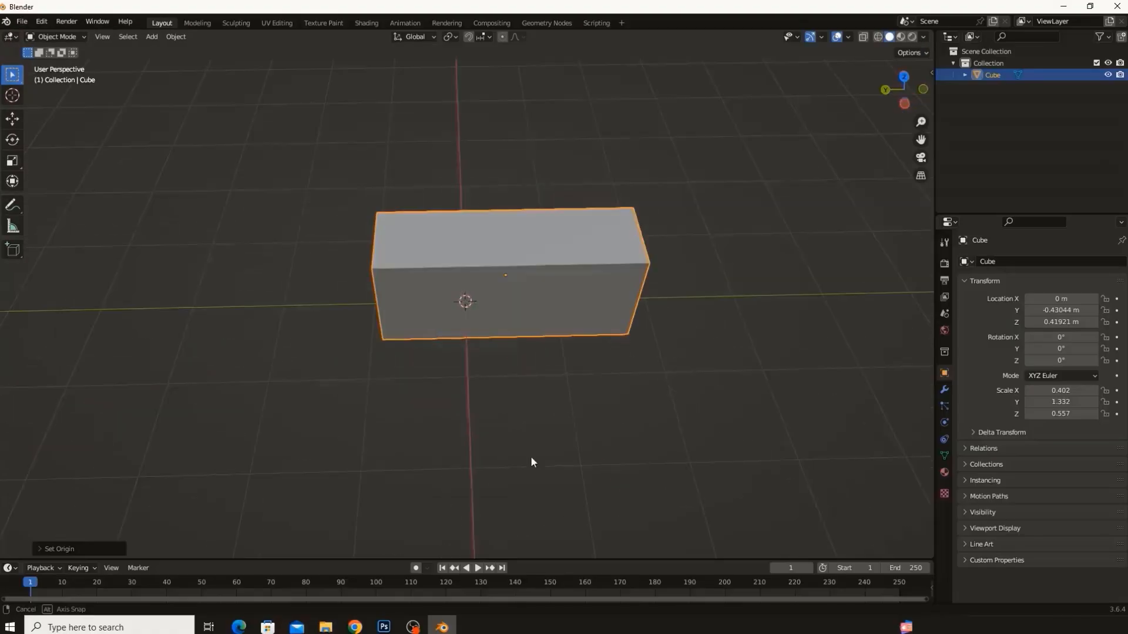
{"action": "left_click", "coordinate": [175, 37]}
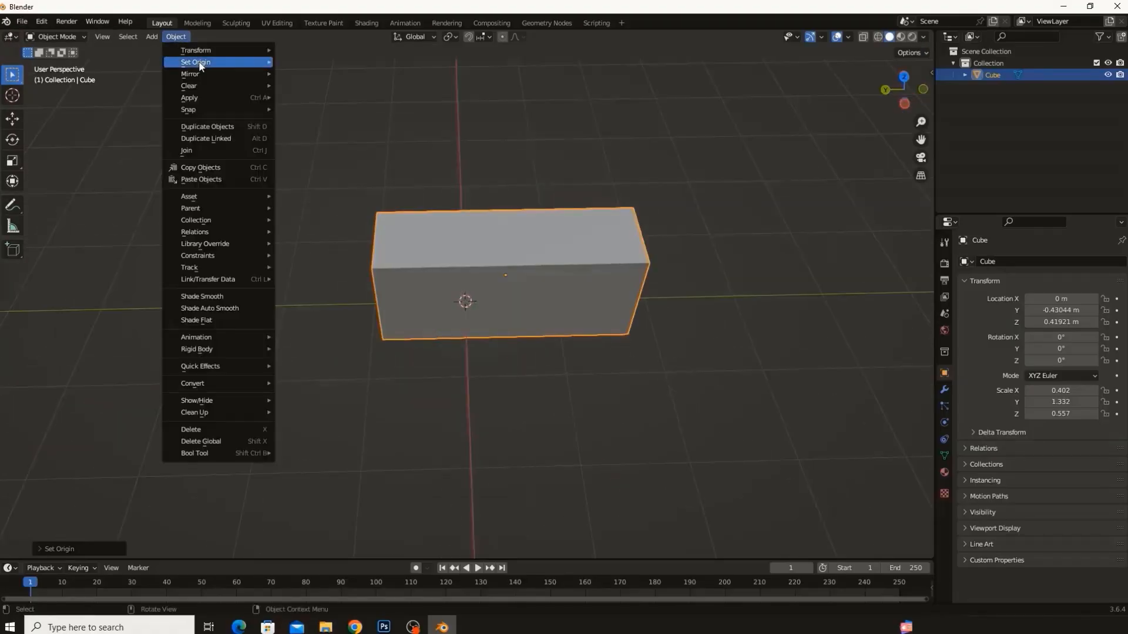
{"action": "mouse_move", "coordinate": [198, 62]}
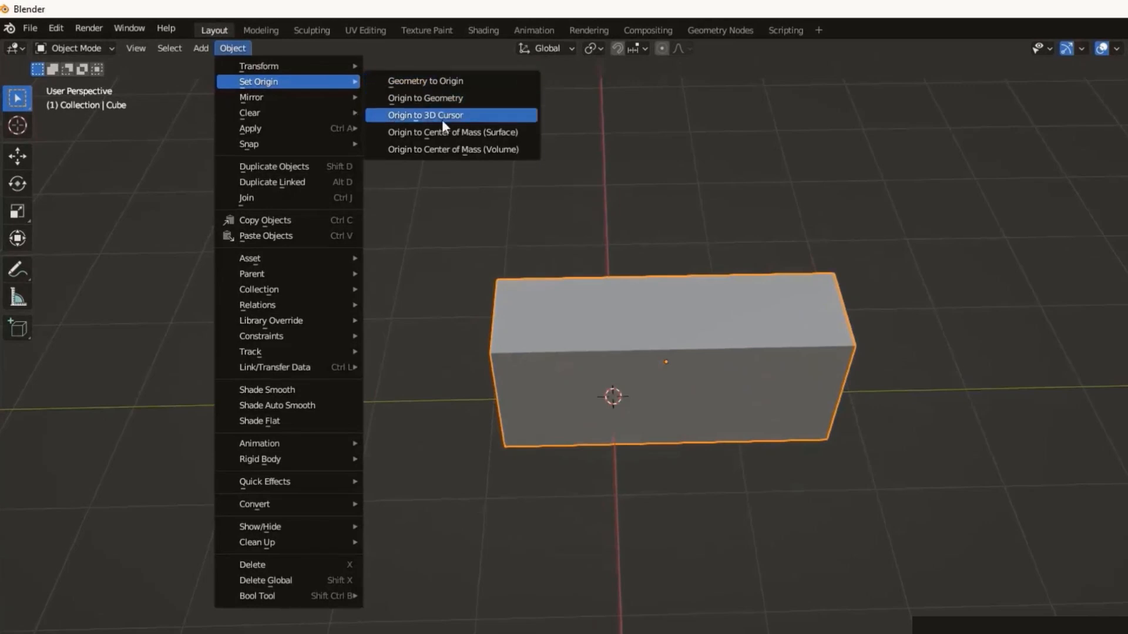
{"action": "left_click", "coordinate": [442, 116]}
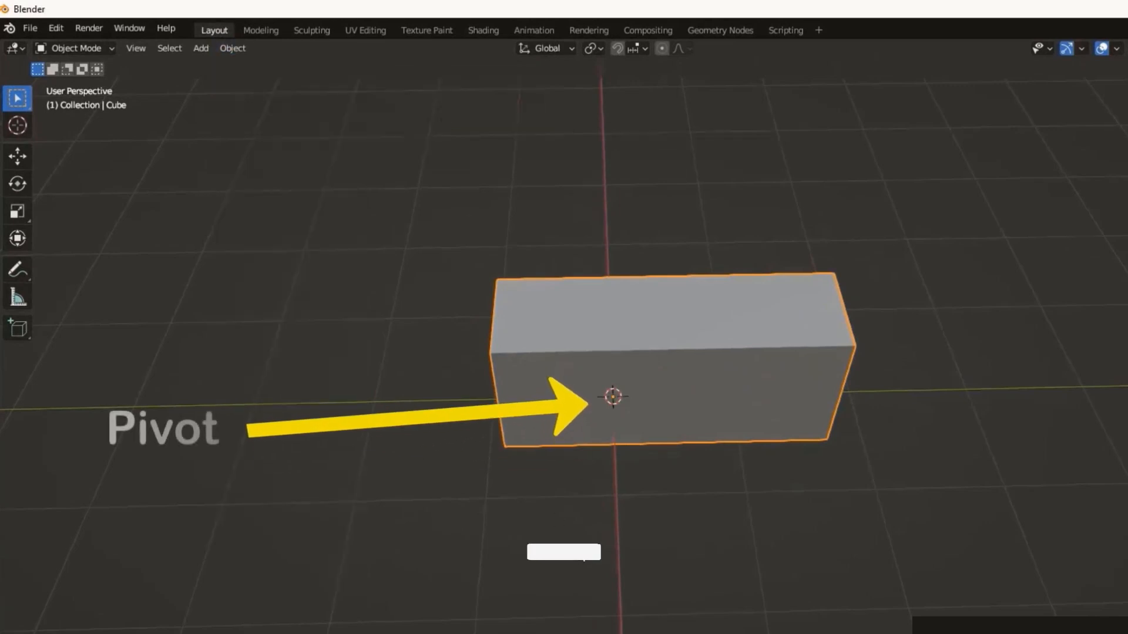
{"action": "middle_click_drag", "start_coordinate": [582, 520], "coordinate": [410, 488]}
{"action": "middle_click_drag", "start_coordinate": [646, 452], "coordinate": [650, 461]}
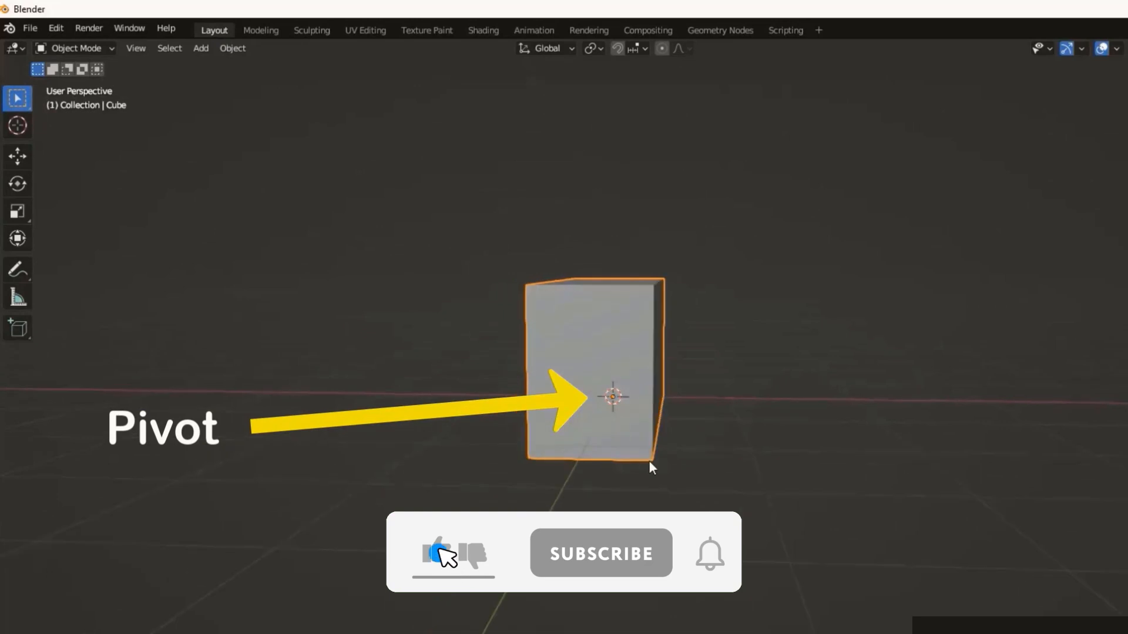
In front view, move the cube up and toward negative X, and set its origin to the 3D cursor at the world centre
{"action": "key", "text": "KP_1"}
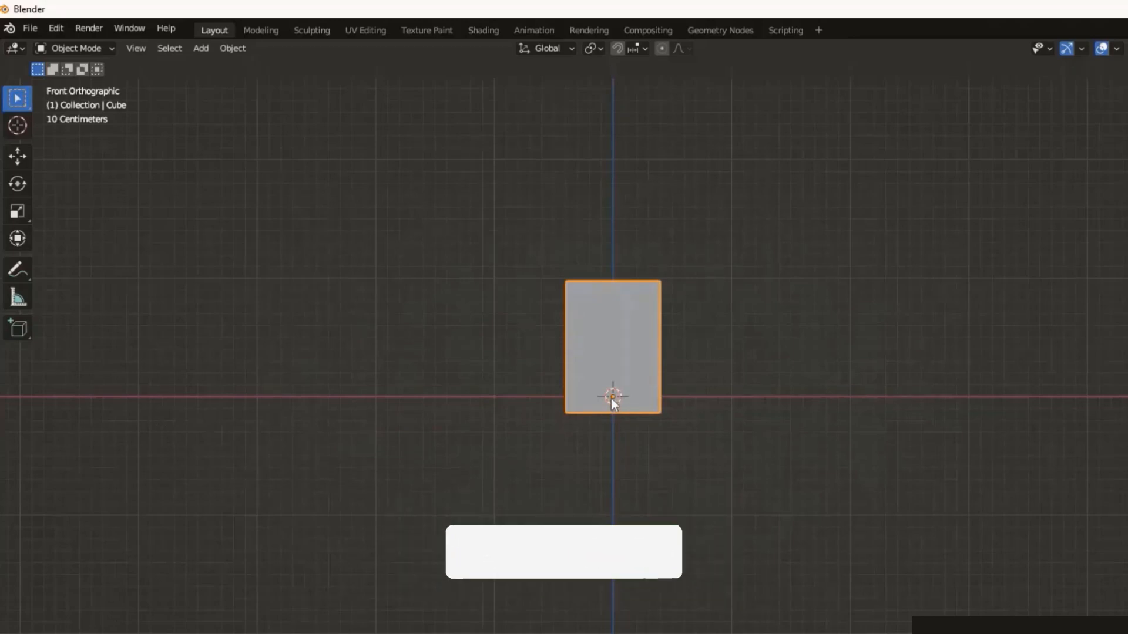
{"action": "key", "text": "g"}
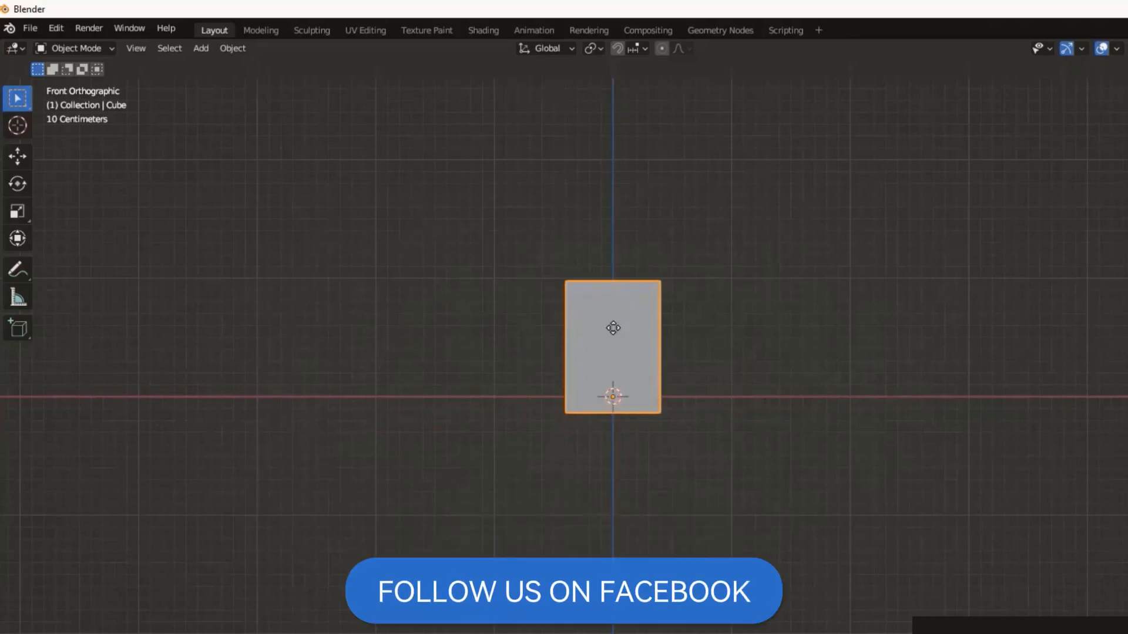
{"action": "left_click", "coordinate": [368, 244]}
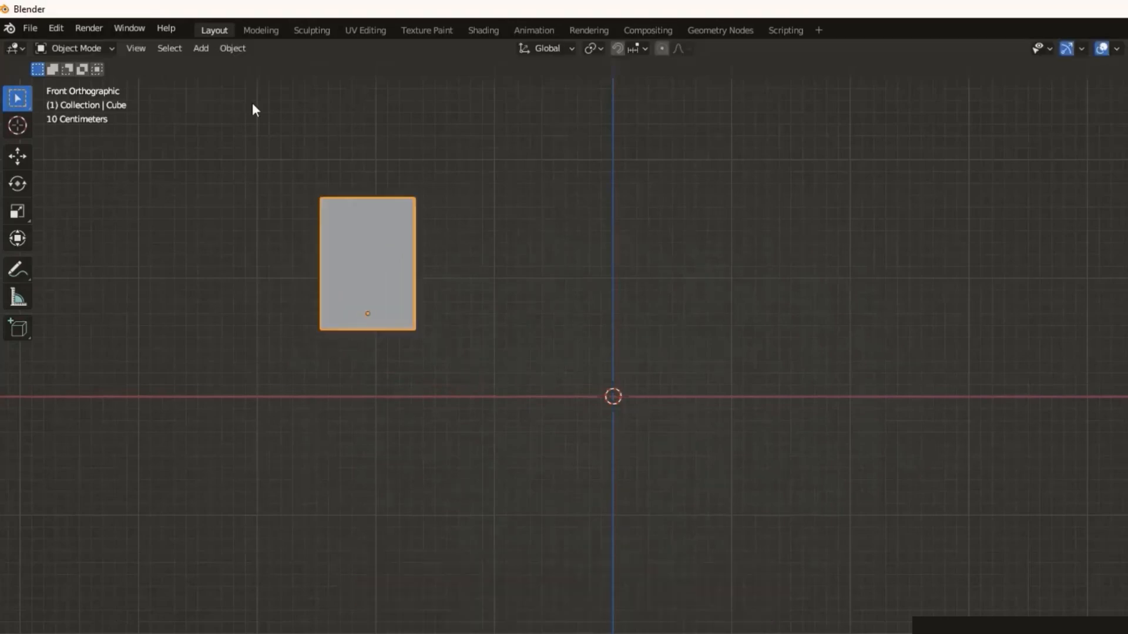
{"action": "left_click", "coordinate": [237, 48]}
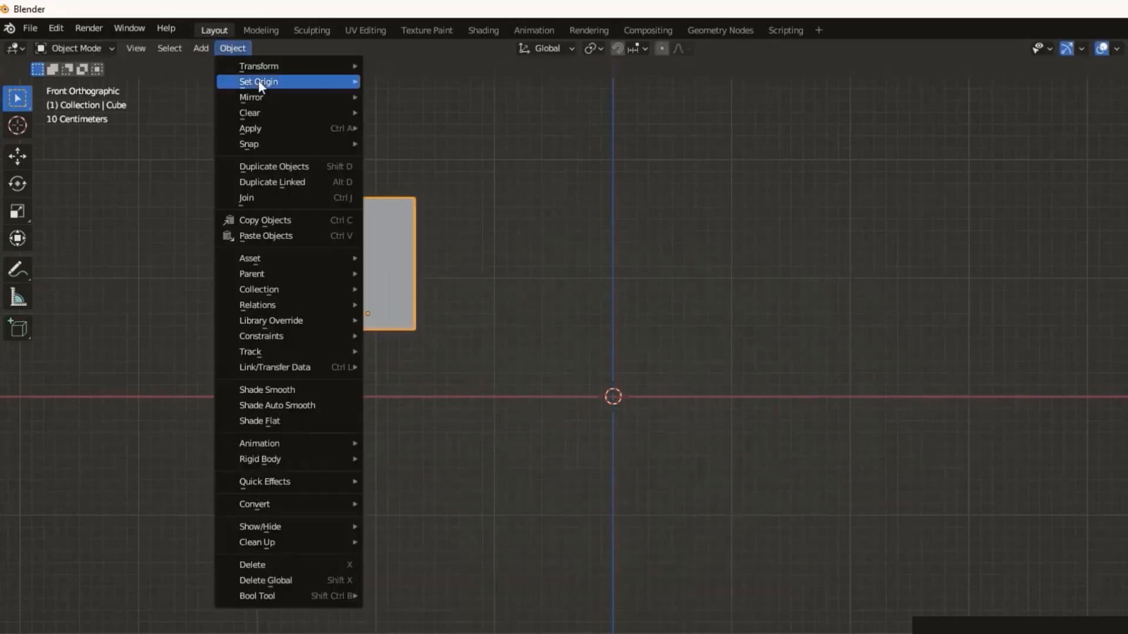
{"action": "mouse_move", "coordinate": [329, 82]}
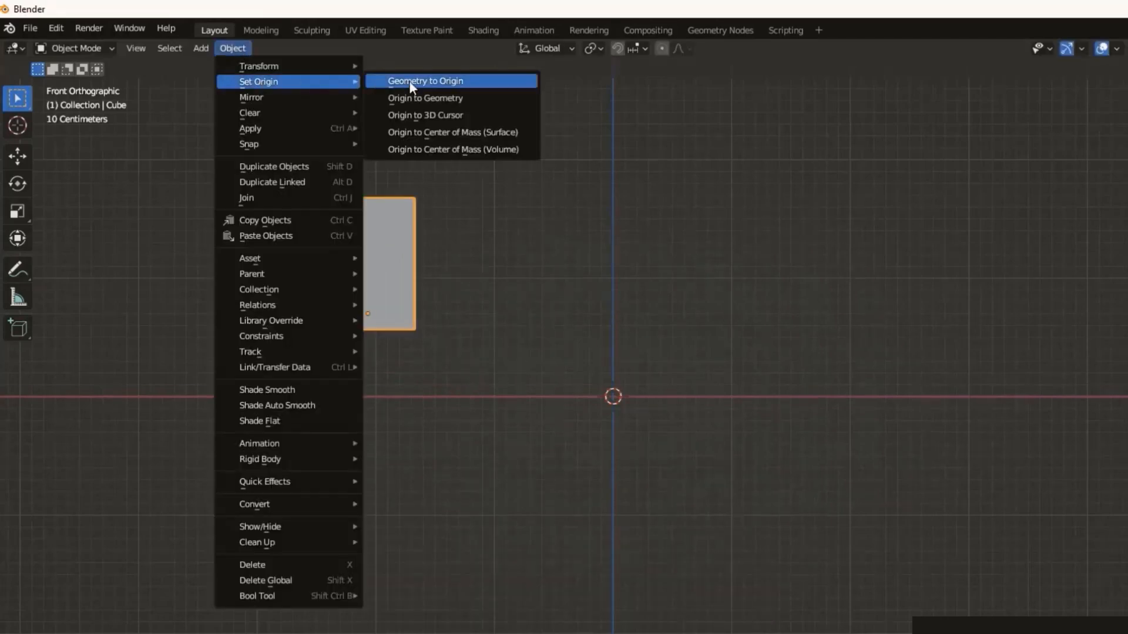
{"action": "left_click", "coordinate": [430, 115]}
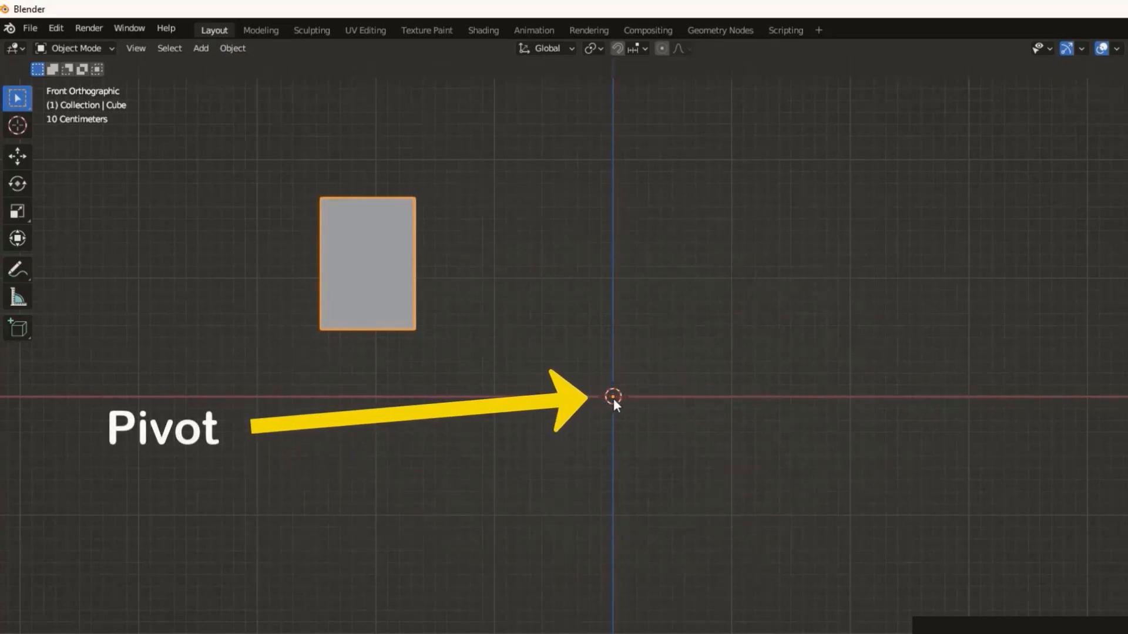
Place the 3D cursor at about X 2.72 m and Z 1.85 m in front view, and return to the selection tool
{"action": "left_click", "coordinate": [17, 126]}
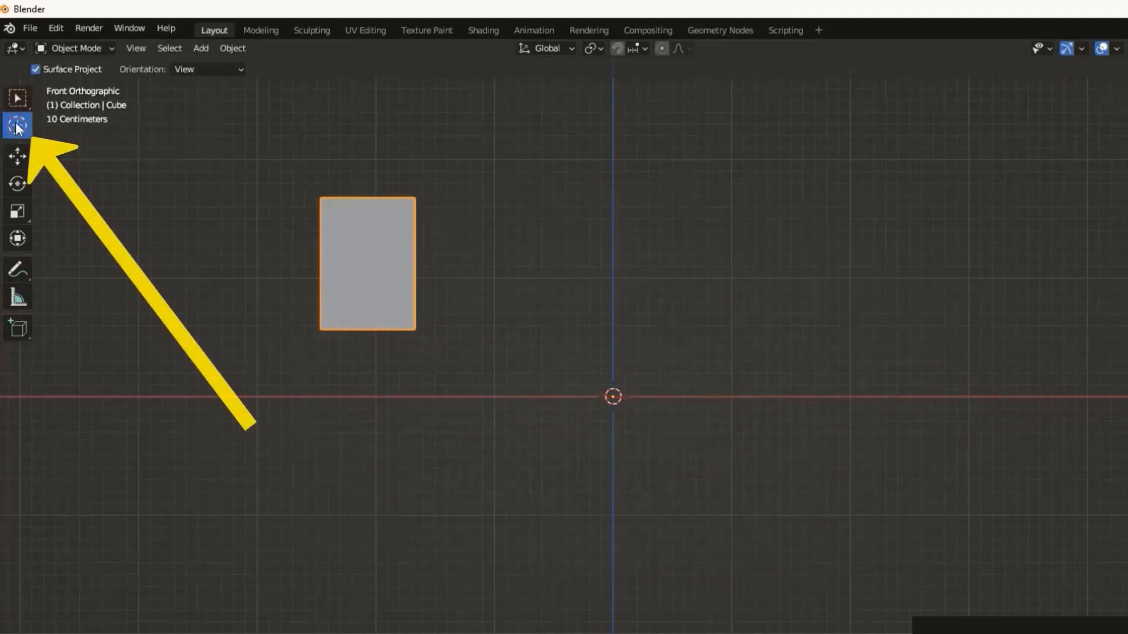
{"action": "left_click", "coordinate": [842, 247]}
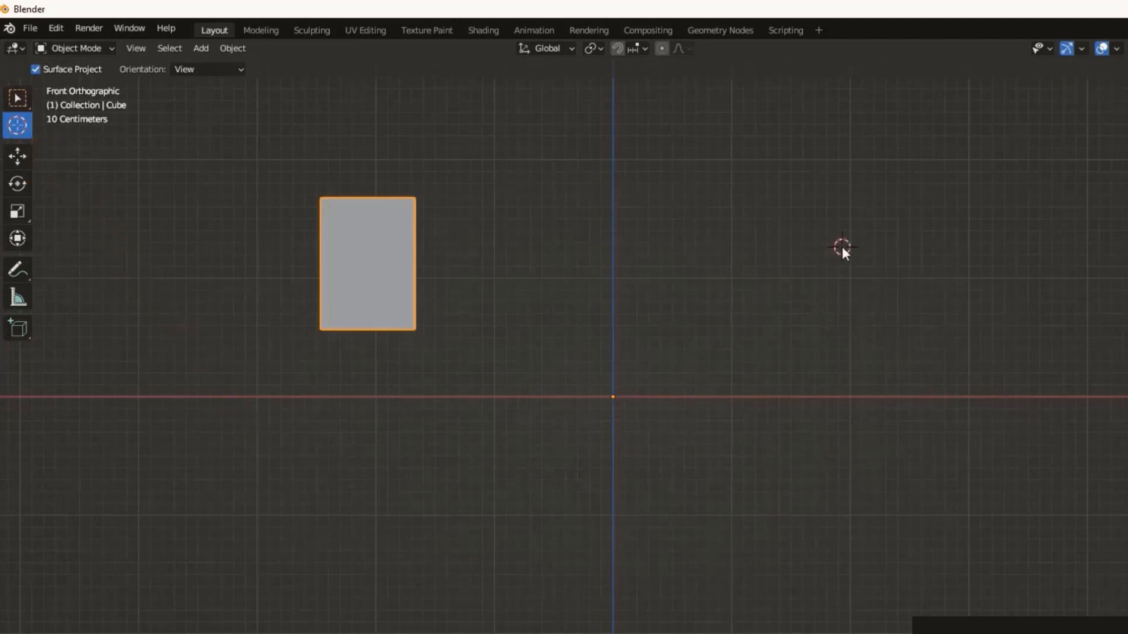
{"action": "left_click", "coordinate": [1063, 217]}
{"action": "left_click", "coordinate": [936, 177]}
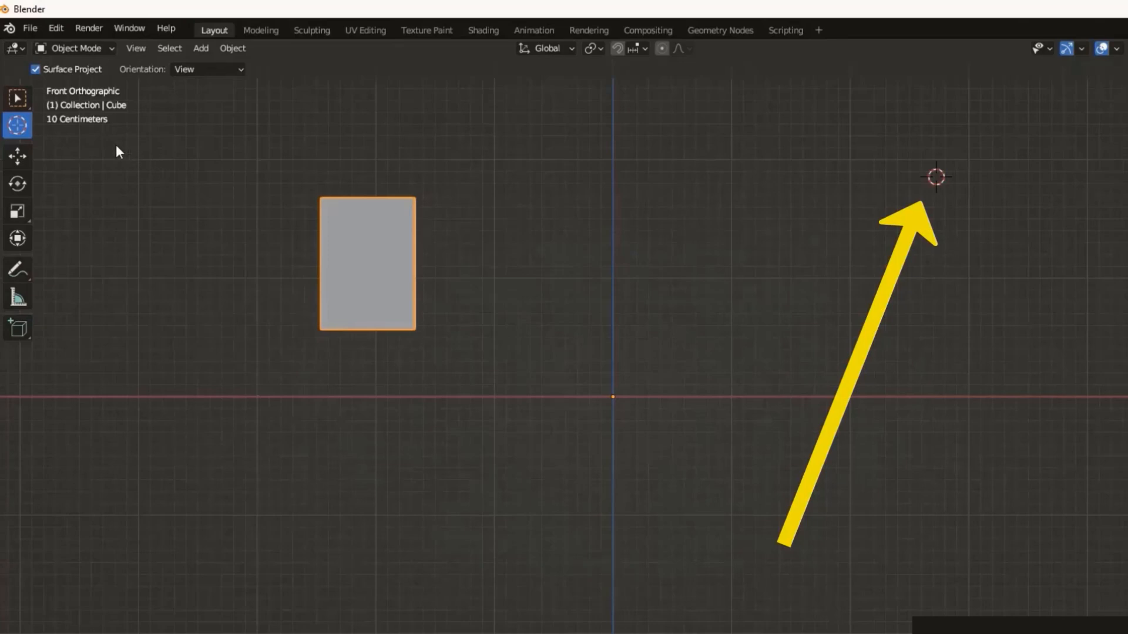
{"action": "left_click", "coordinate": [17, 97]}
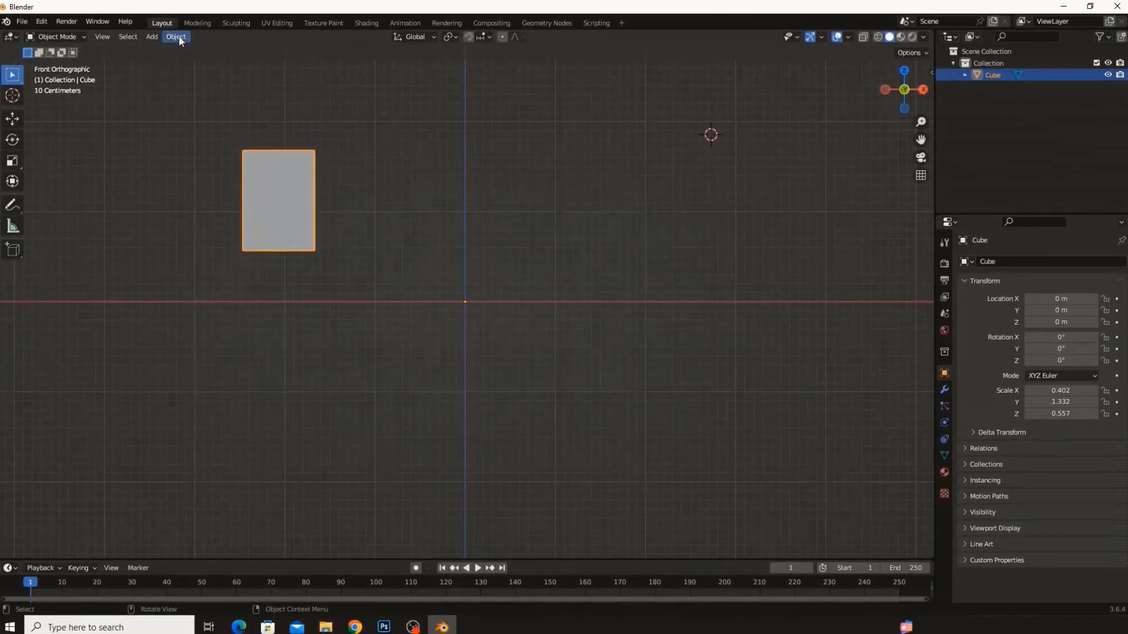
Set the cube's origin to the repositioned 3D cursor, far from the mesh
{"action": "left_click", "coordinate": [179, 37]}
{"action": "mouse_move", "coordinate": [199, 62]}
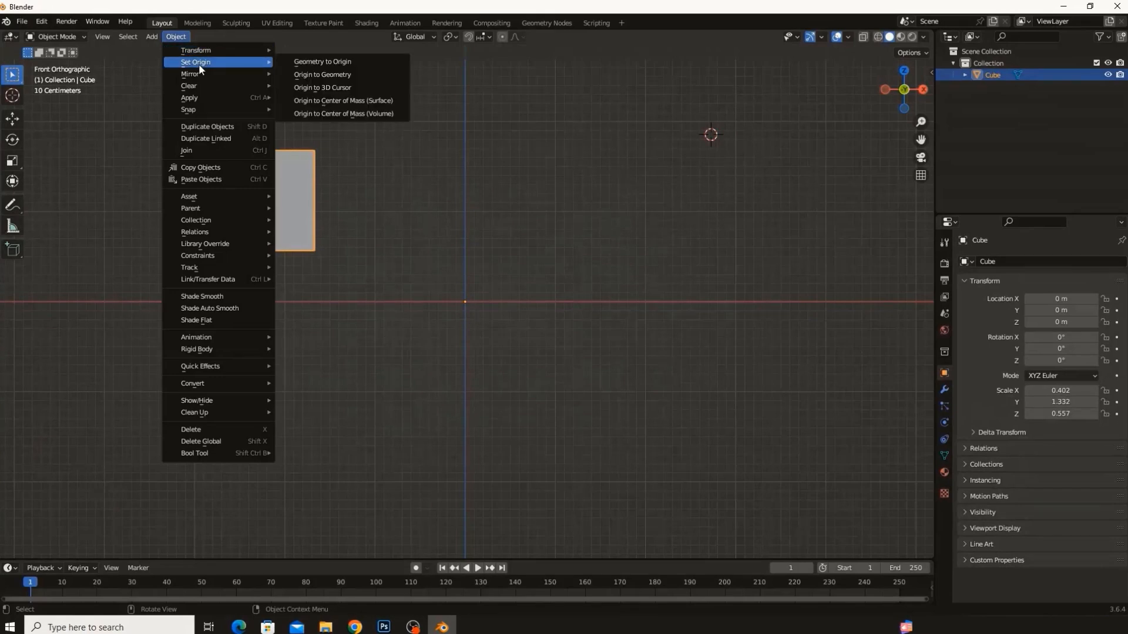
{"action": "left_click", "coordinate": [329, 86]}
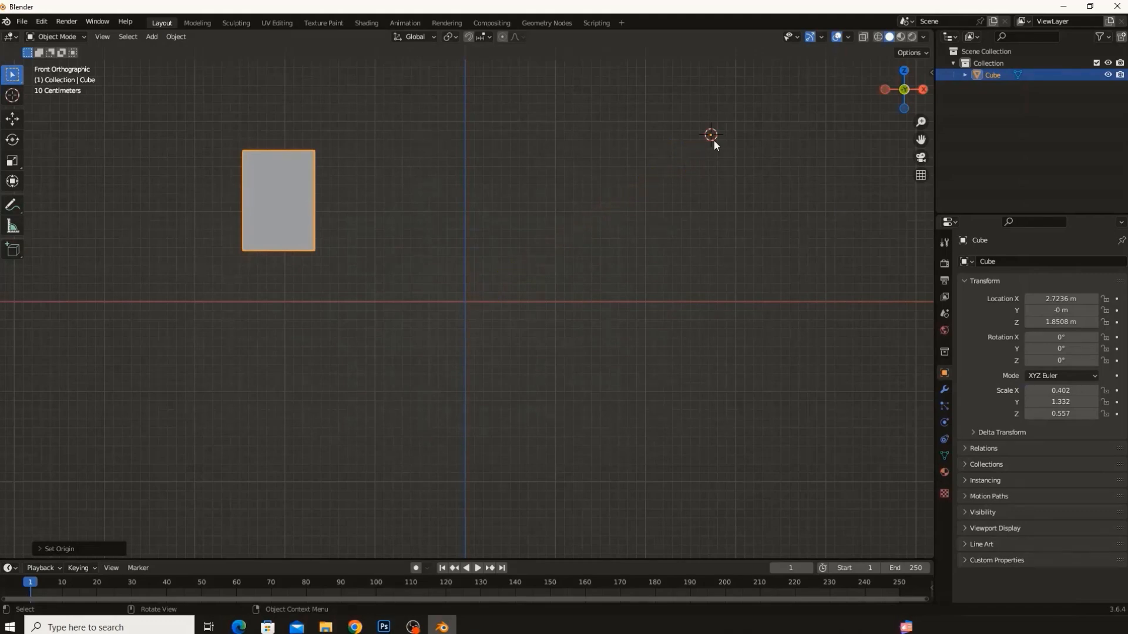
Return the cube's origin to the middle of its mesh using Origin to Center of Mass (Surface)
{"action": "left_click", "coordinate": [173, 38]}
{"action": "mouse_move", "coordinate": [223, 62]}
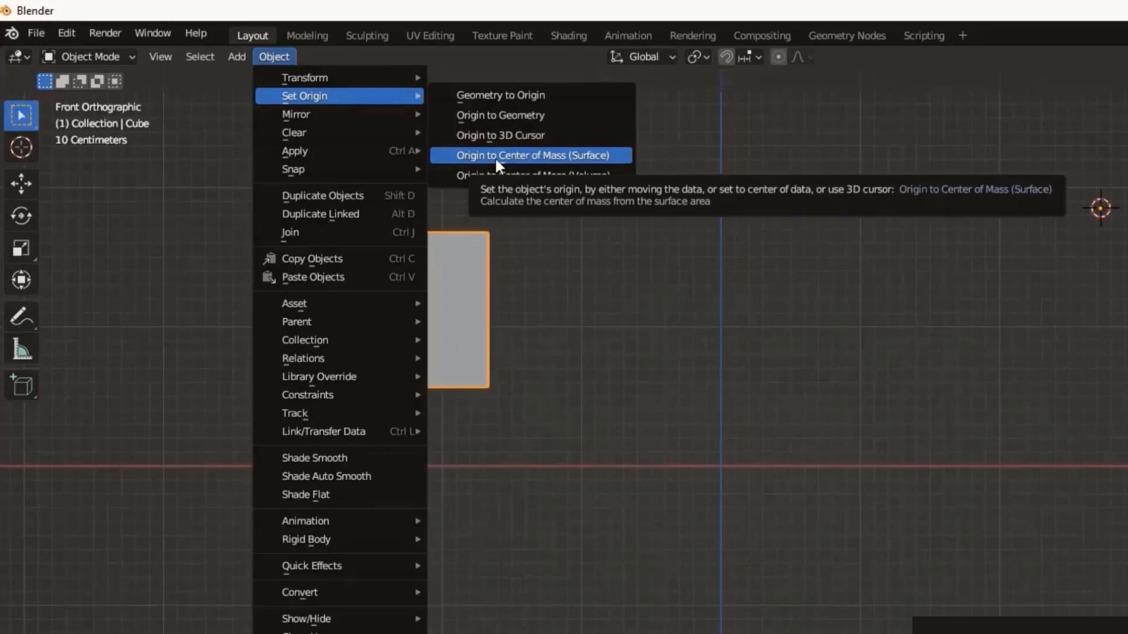
{"action": "left_click", "coordinate": [527, 155]}
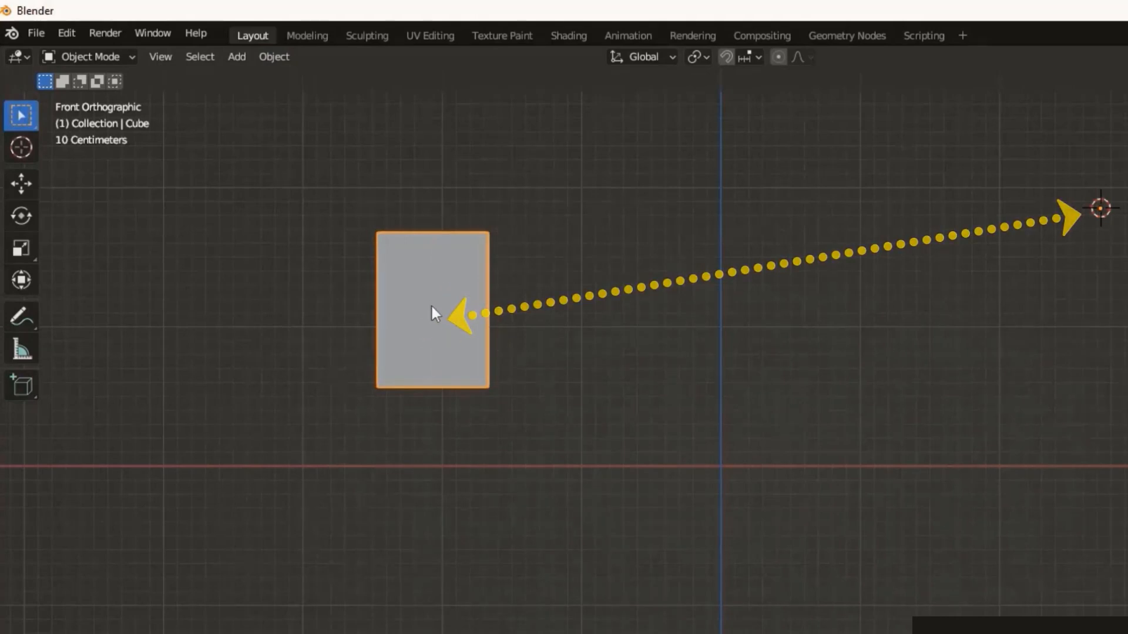
{"action": "left_click", "coordinate": [273, 56]}
{"action": "mouse_move", "coordinate": [289, 94]}
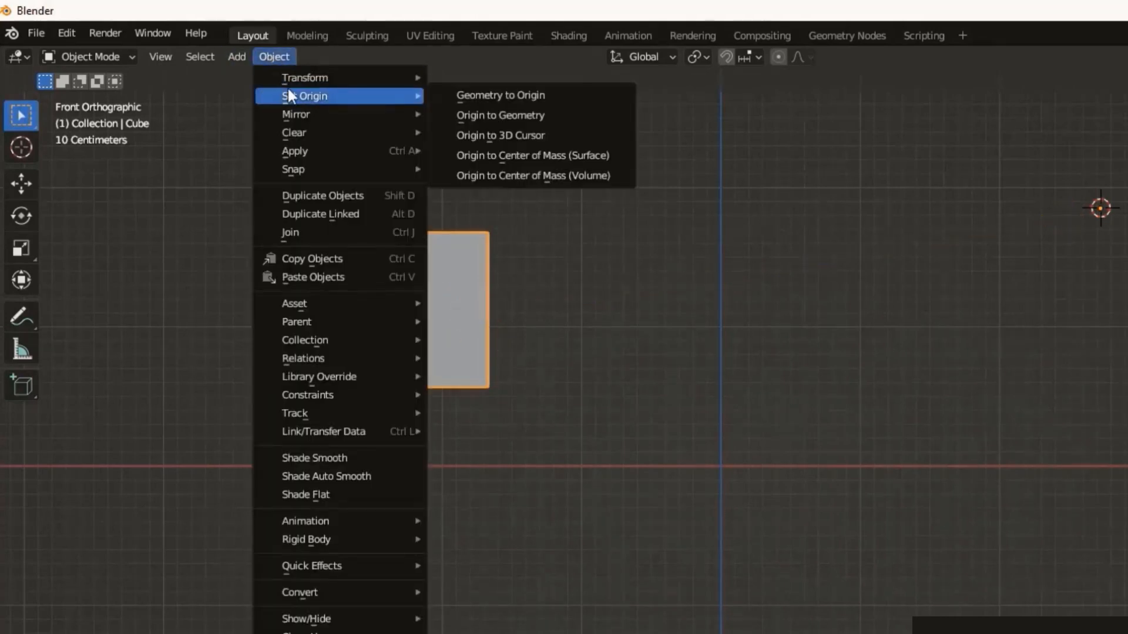
{"action": "left_click", "coordinate": [536, 161]}
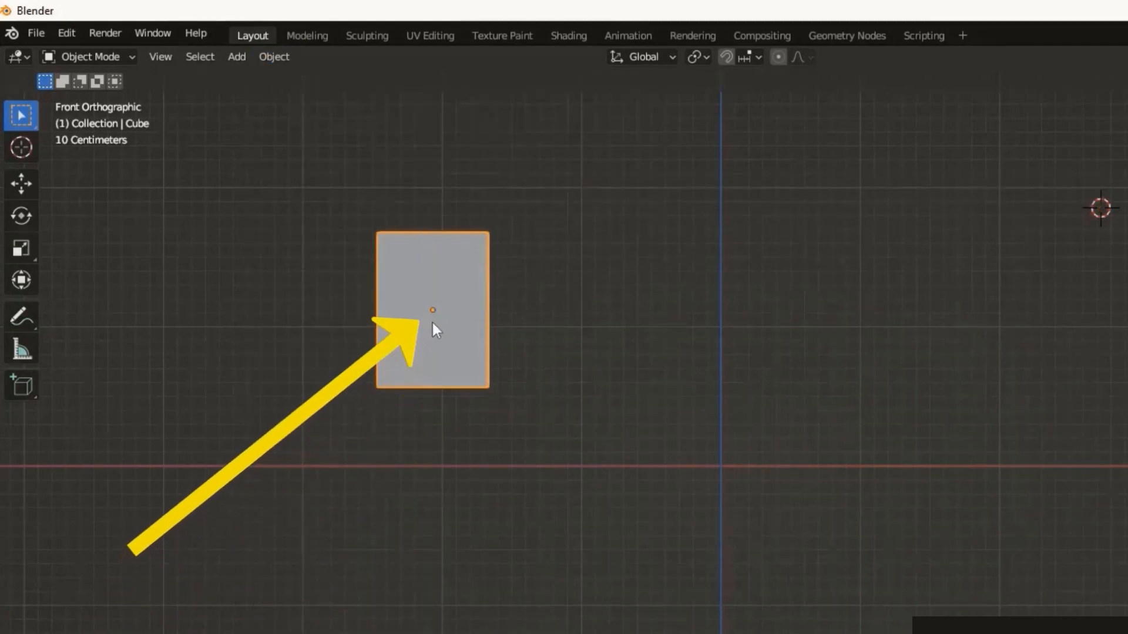
Move the cube close to the world centre in front view, and switch it to Edit Mode
{"action": "left_click_drag", "start_coordinate": [452, 326], "coordinate": [748, 416]}
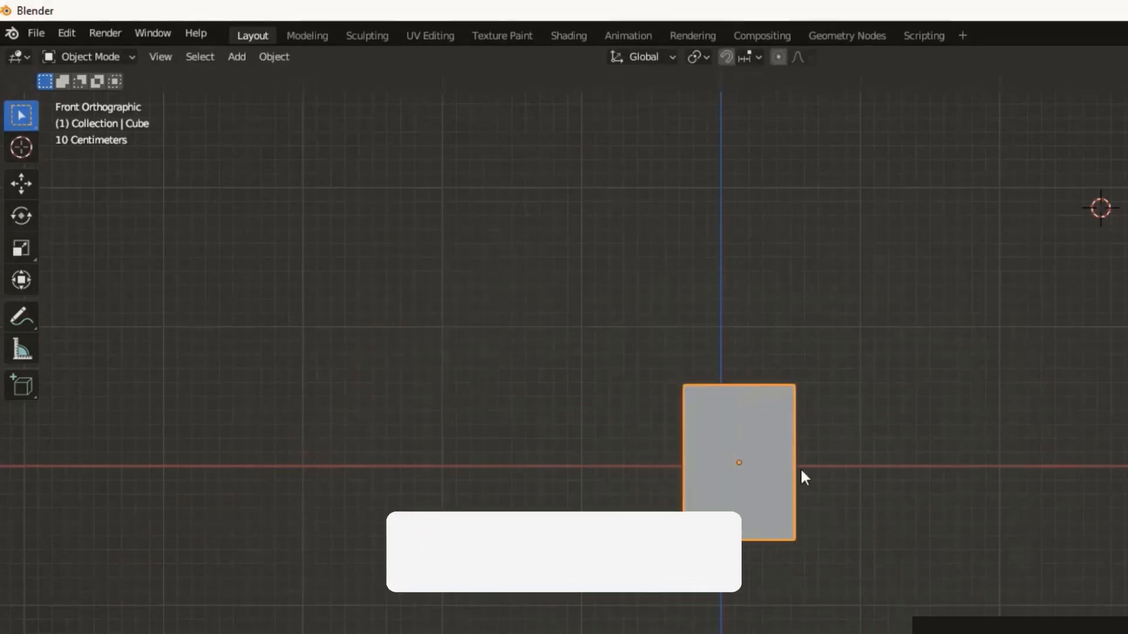
{"action": "left_click", "coordinate": [270, 57]}
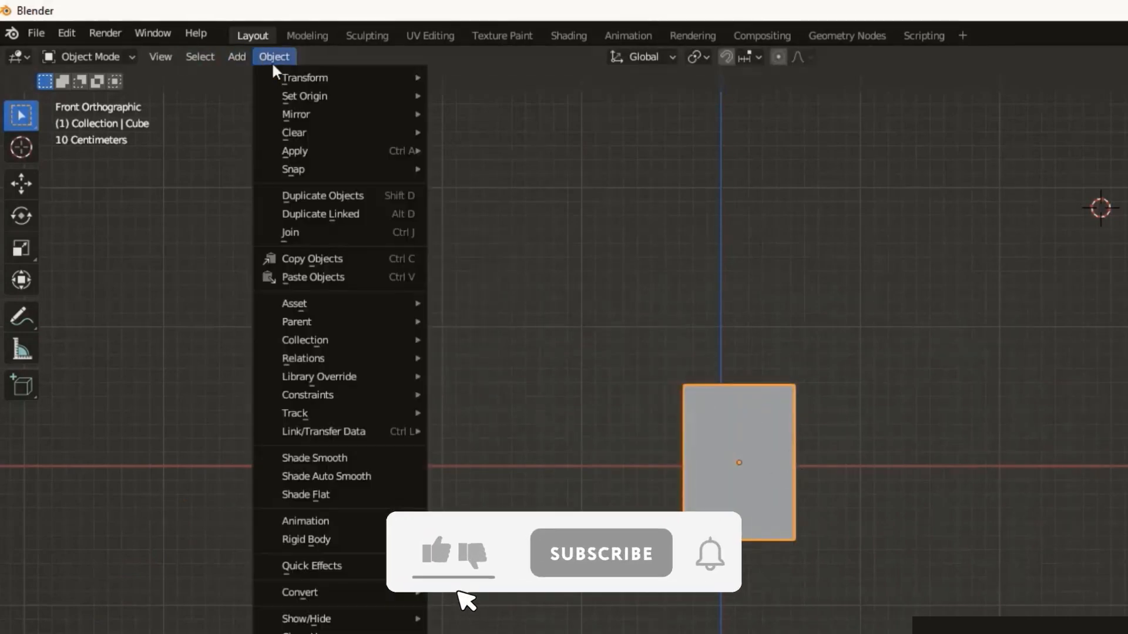
{"action": "left_click", "coordinate": [87, 56]}
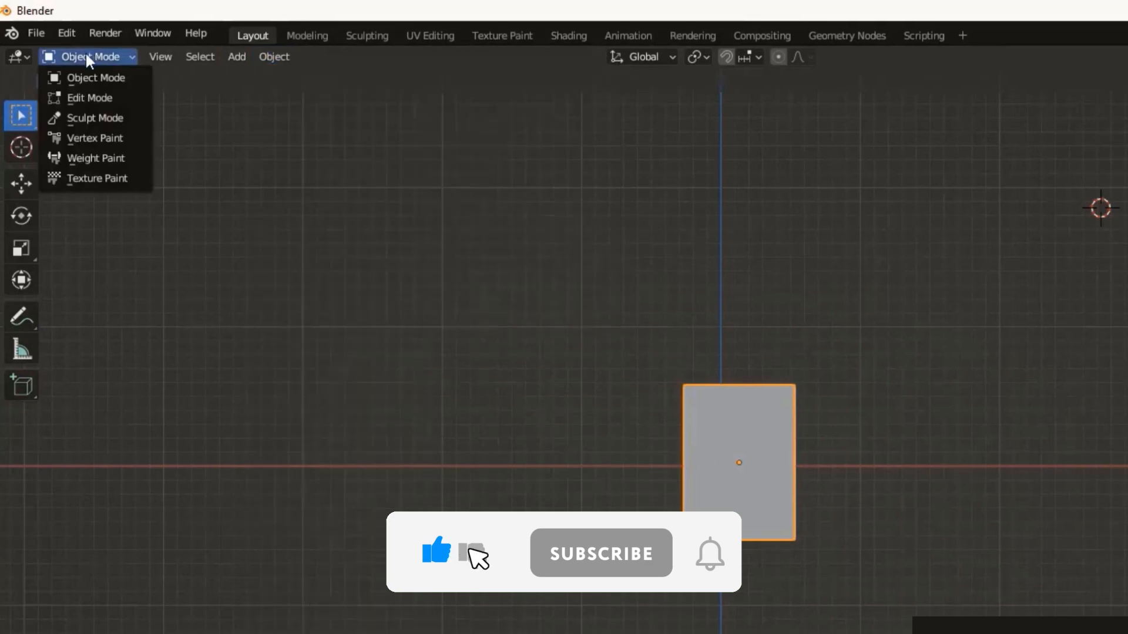
{"action": "left_click", "coordinate": [101, 97]}
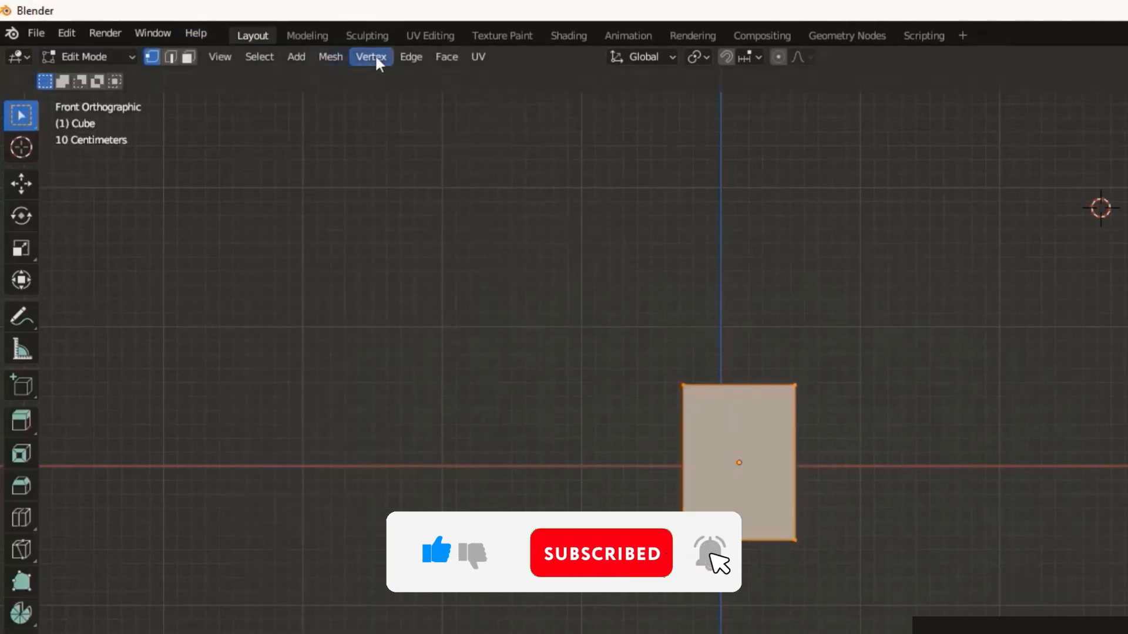